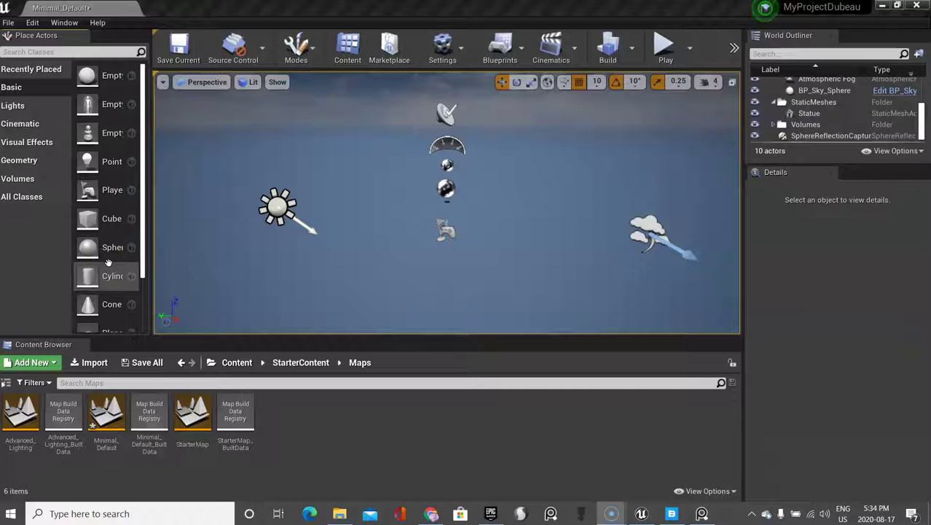
- Switch the editor to Landscape mode and show the settings for a new landscape
left_click(318, 216)
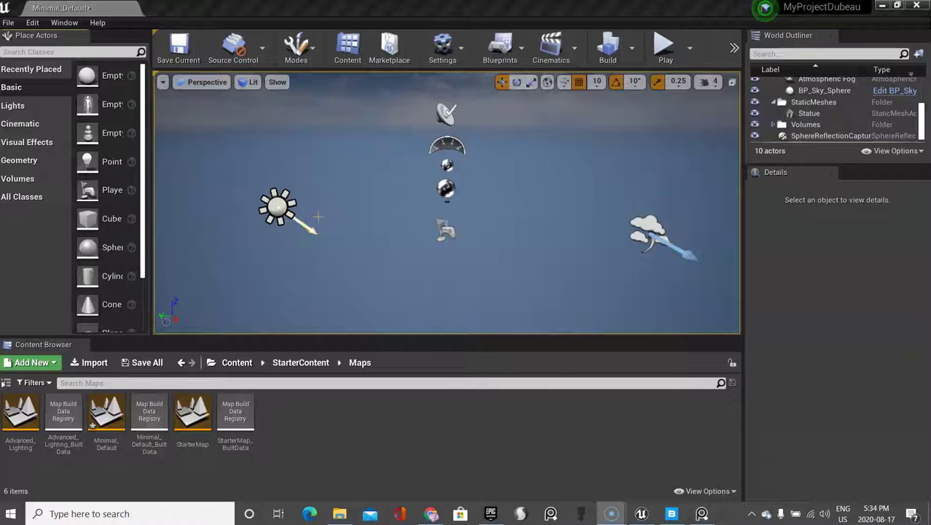
left_click(407, 224)
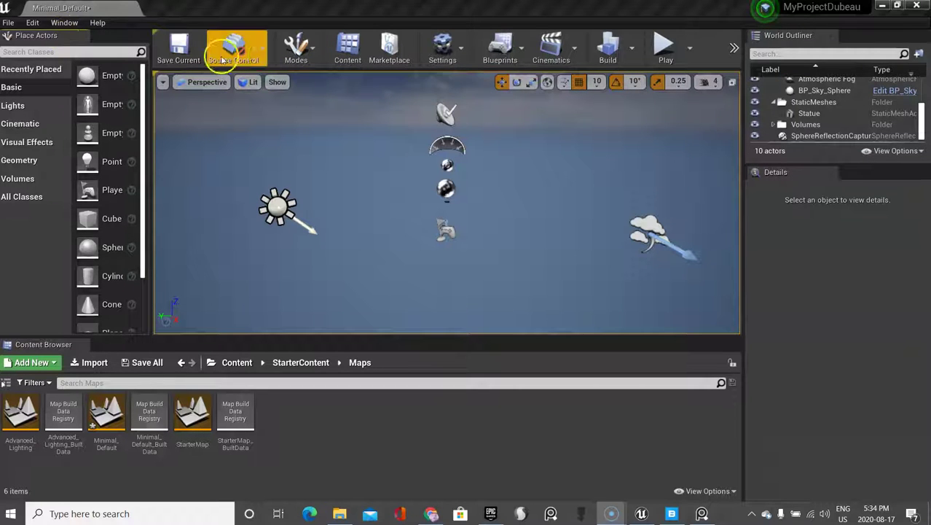
left_click(312, 59)
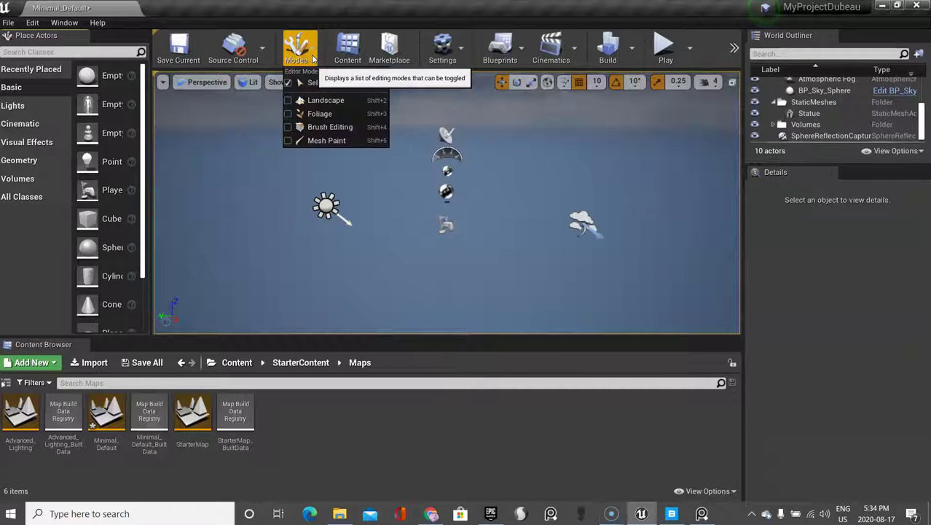
left_click(316, 101)
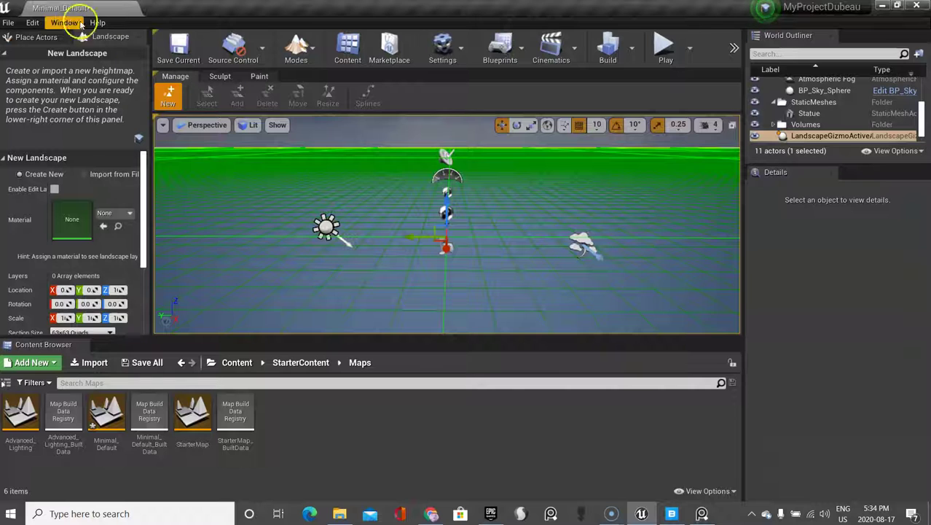
left_click(42, 38)
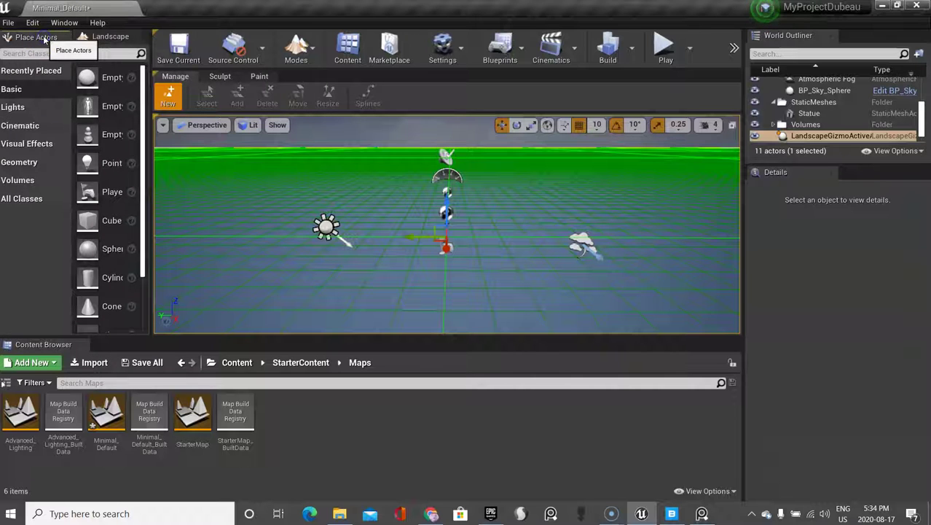
left_click(107, 39)
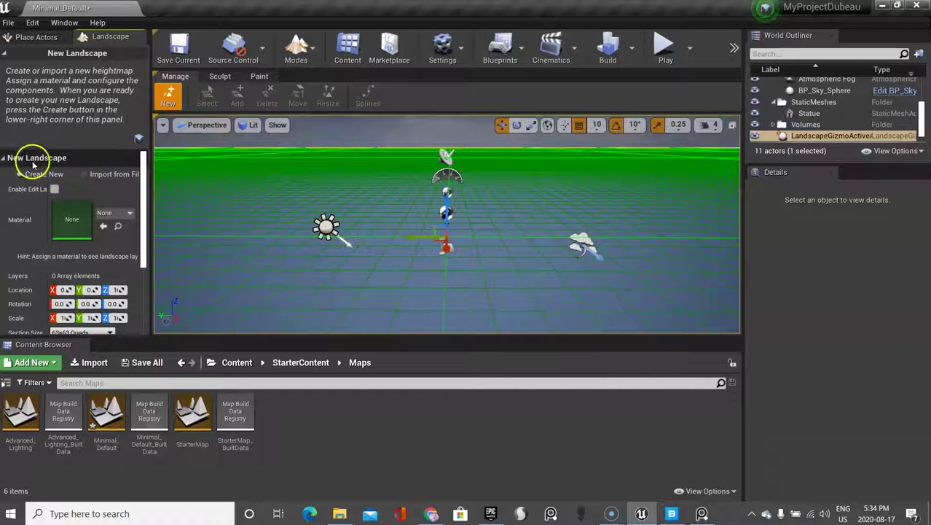
- Set the new landscape's section size to 31×31 quads, keeping 1×1 section per component
scroll(95, 186, "down", 3)
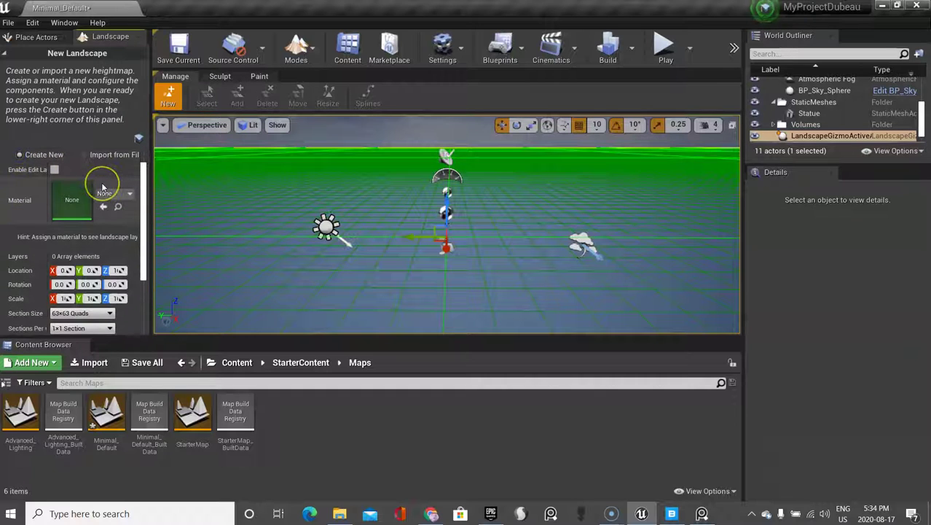
scroll(100, 211, "down", 3)
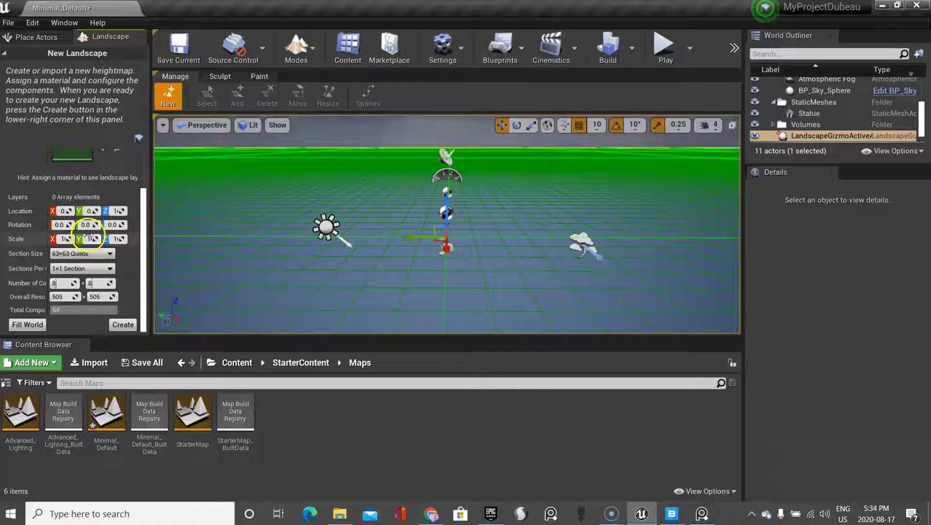
left_click(82, 253)
left_click(82, 292)
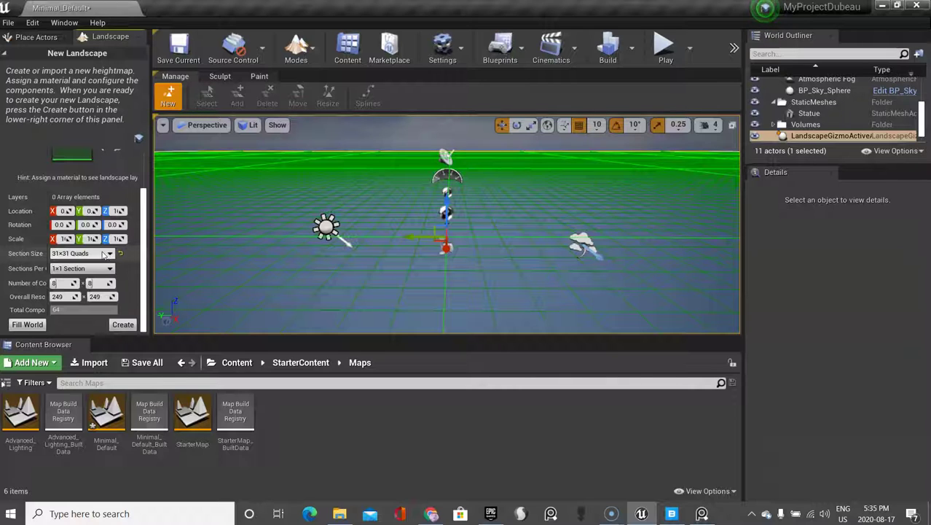
left_click(83, 268)
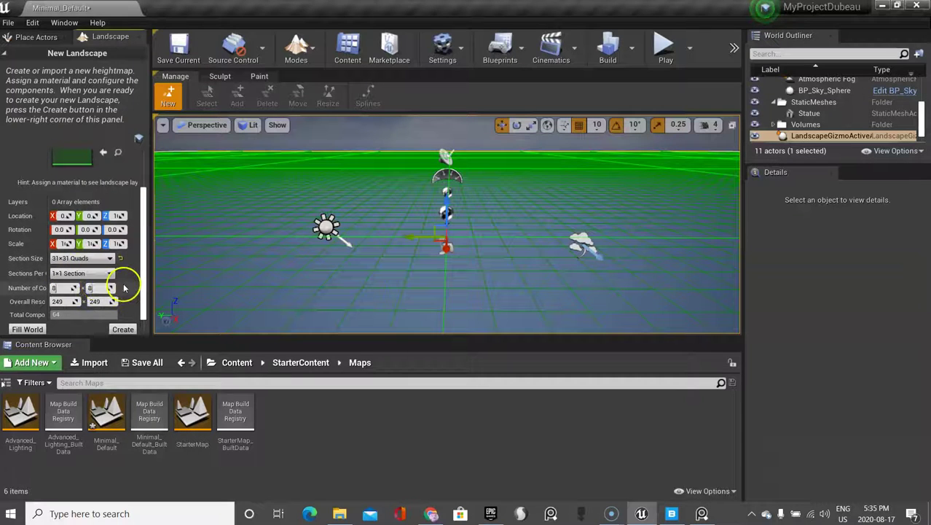
left_click_drag(148, 253, 154, 275)
scroll(146, 208, "up", 3)
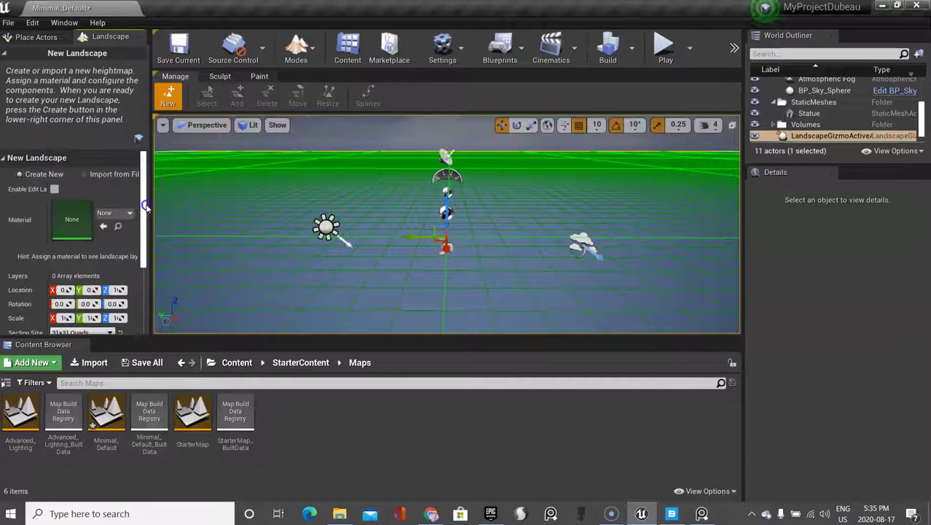
- Create the new landscape in the level with the chosen settings
scroll(146, 190, "down", 3)
left_click(121, 325)
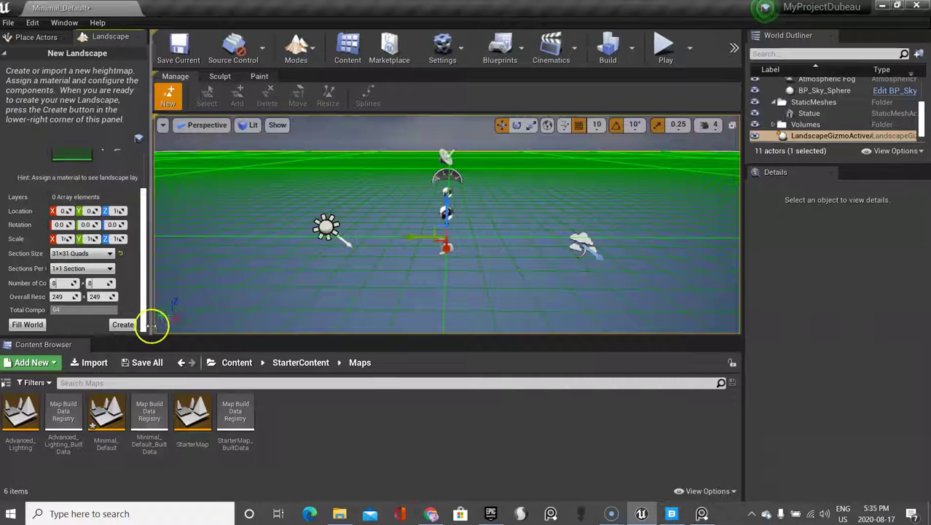
left_click(123, 325)
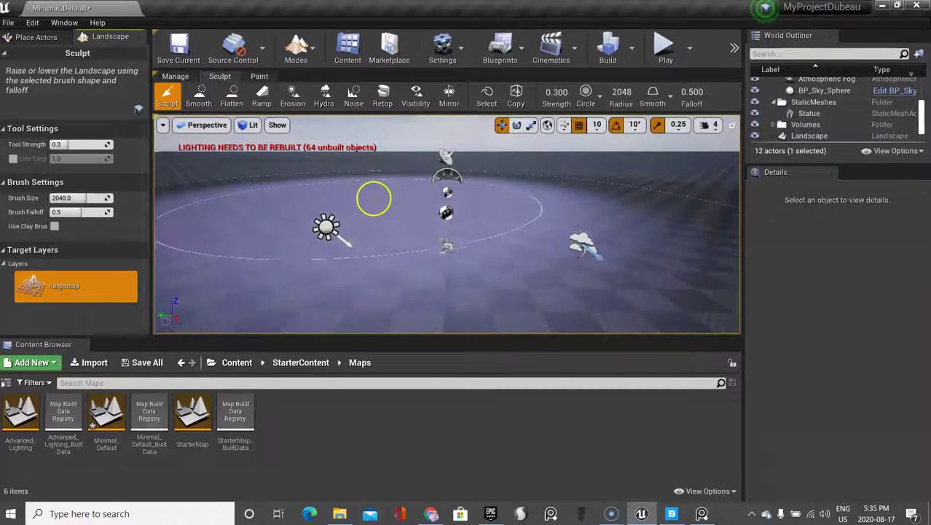
scroll(405, 177, "up", 3)
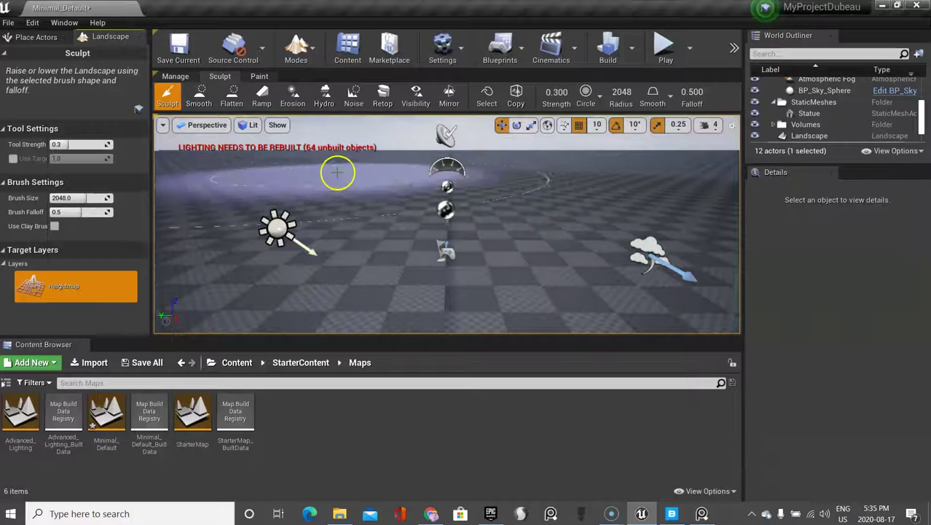
scroll(427, 184, "down", 4)
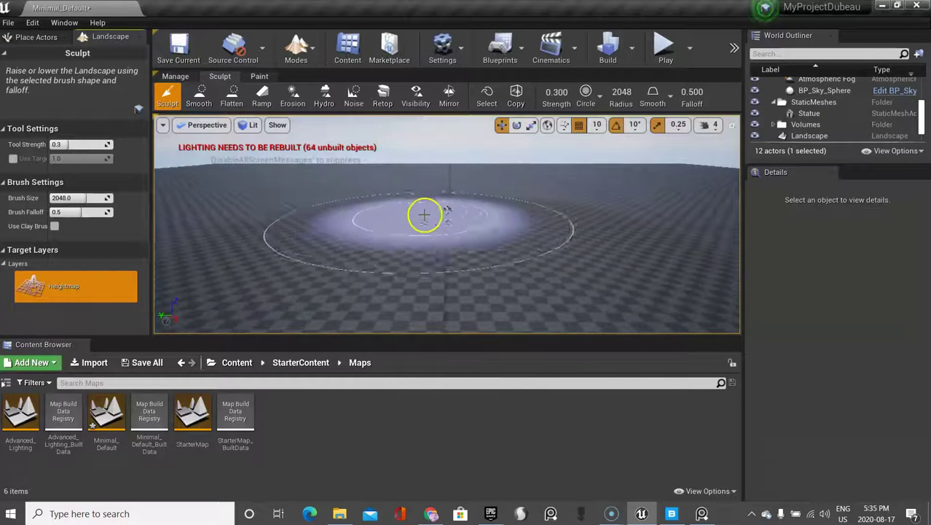
scroll(423, 213, "up", 3)
scroll(412, 211, "down", 1)
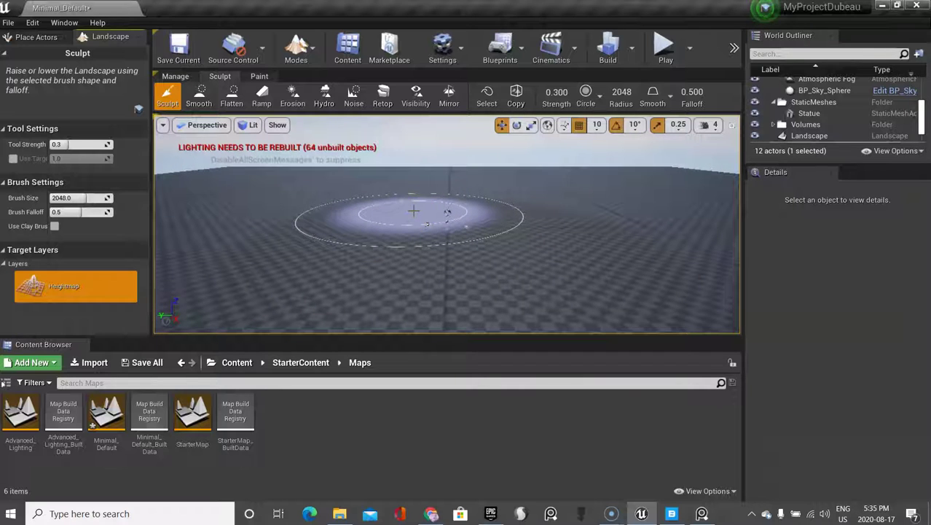
- Leave Landscape mode by closing its tools, returning to the Place Actors list
left_click(40, 36)
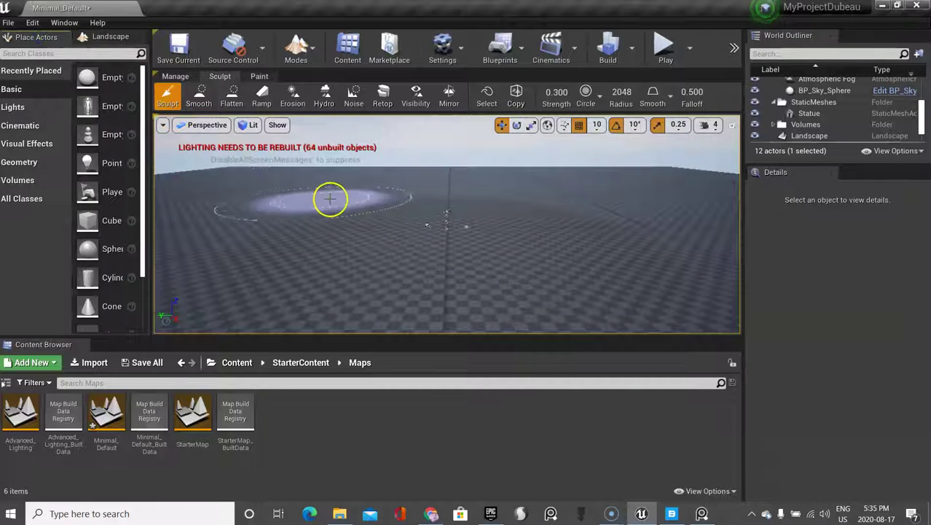
left_click(175, 77)
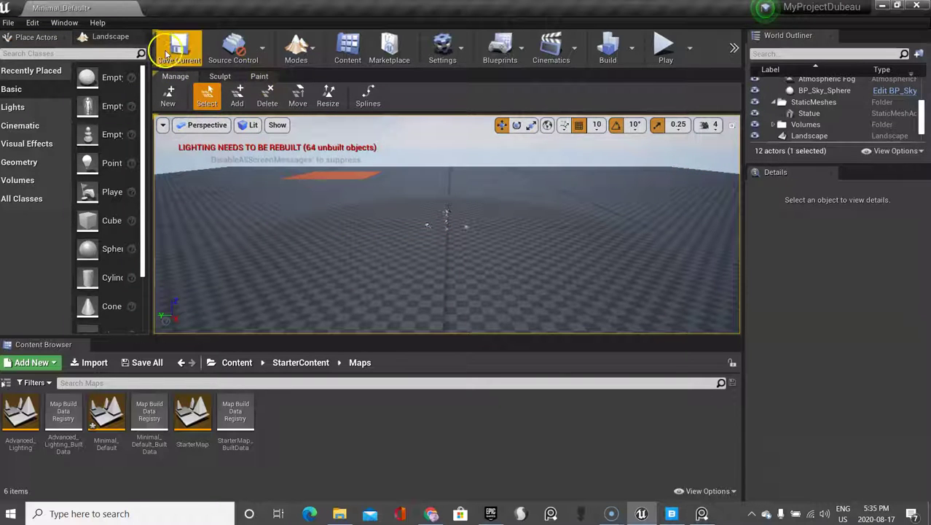
left_click(117, 36)
left_click(138, 36)
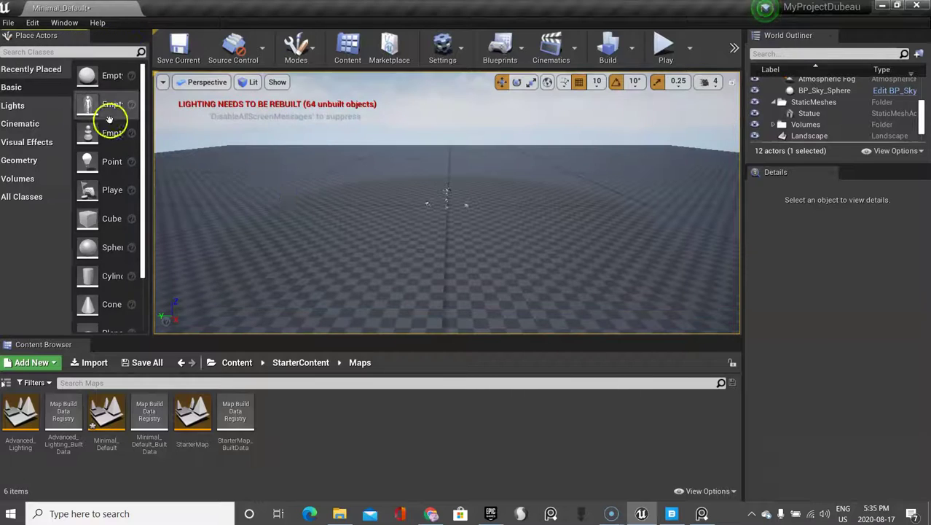
- Examine the new landscape's extent around the level's actors from far away and close up
scroll(423, 240, "down", 5)
scroll(423, 239, "down", 2)
scroll(424, 239, "up", 3)
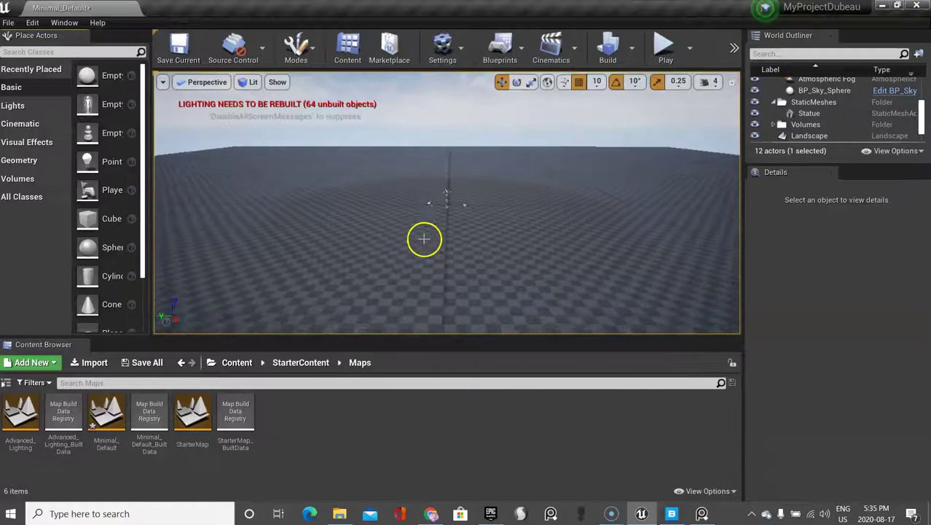
scroll(425, 239, "down", 3)
scroll(426, 238, "up", 3)
scroll(428, 241, "down", 3)
scroll(429, 243, "up", 3)
left_click(484, 229)
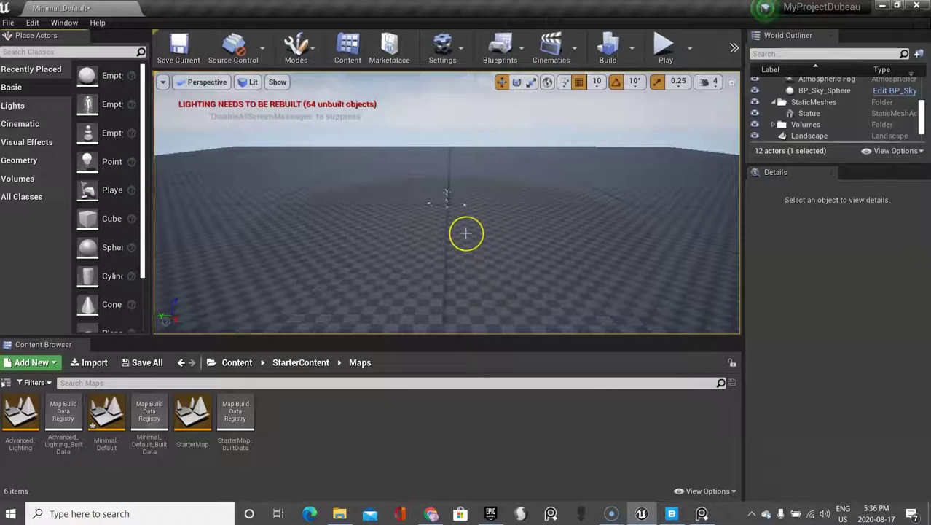
scroll(466, 233, "up", 4)
scroll(466, 232, "down", 4)
scroll(464, 235, "up", 4)
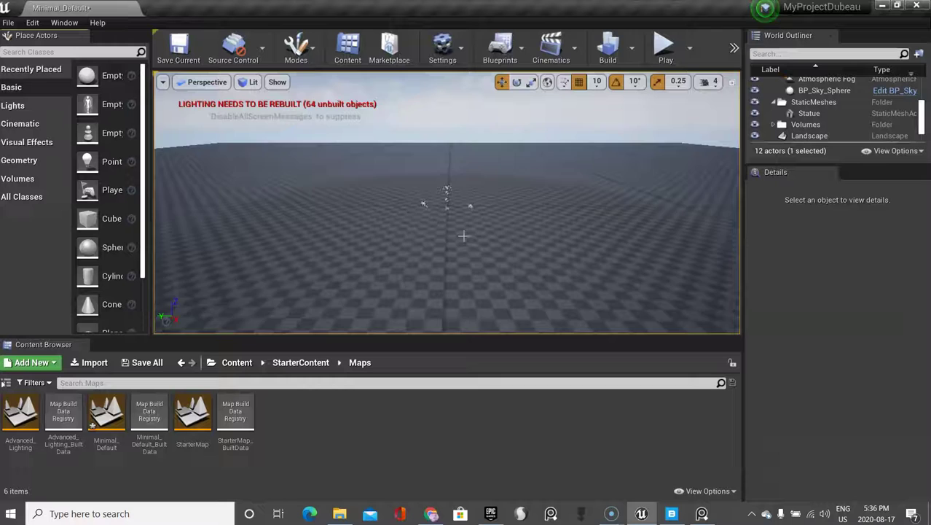
scroll(462, 236, "up", 10)
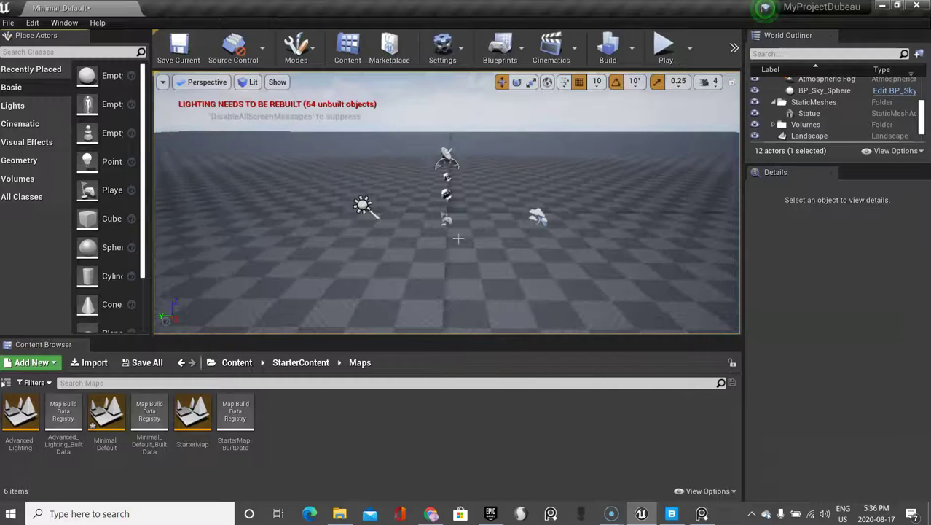
left_click_drag(458, 238, 454, 236)
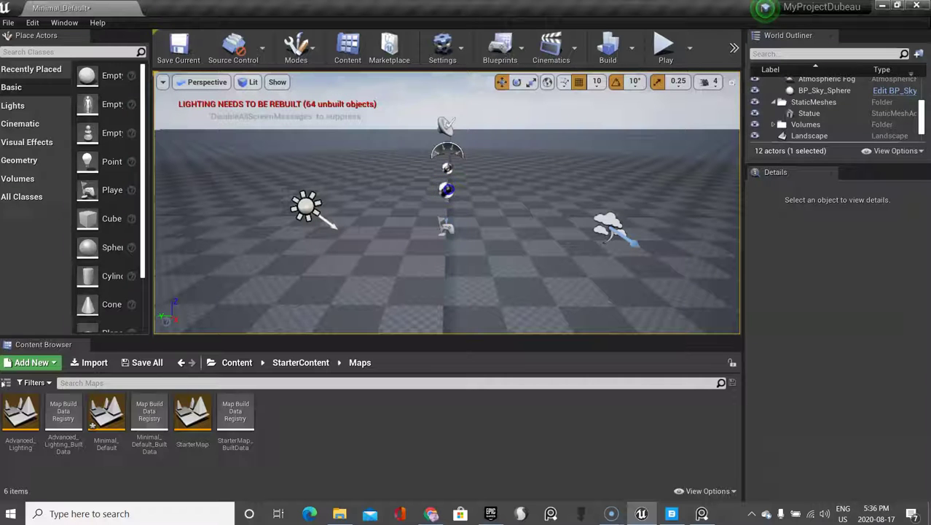
- Select the sphere reflection capture in the level, focus the view on it and inspect its surroundings
left_click(446, 189)
scroll(463, 233, "down", 15)
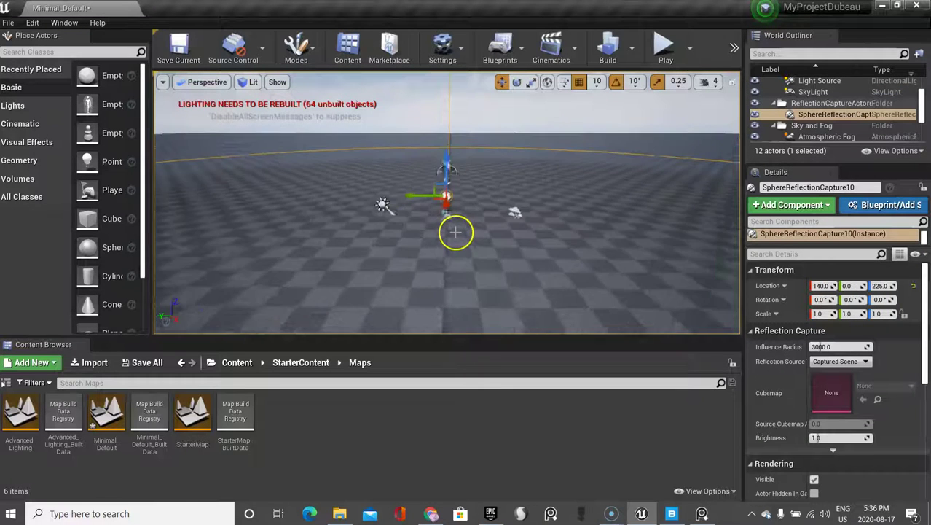
left_click_drag(449, 233, 453, 231)
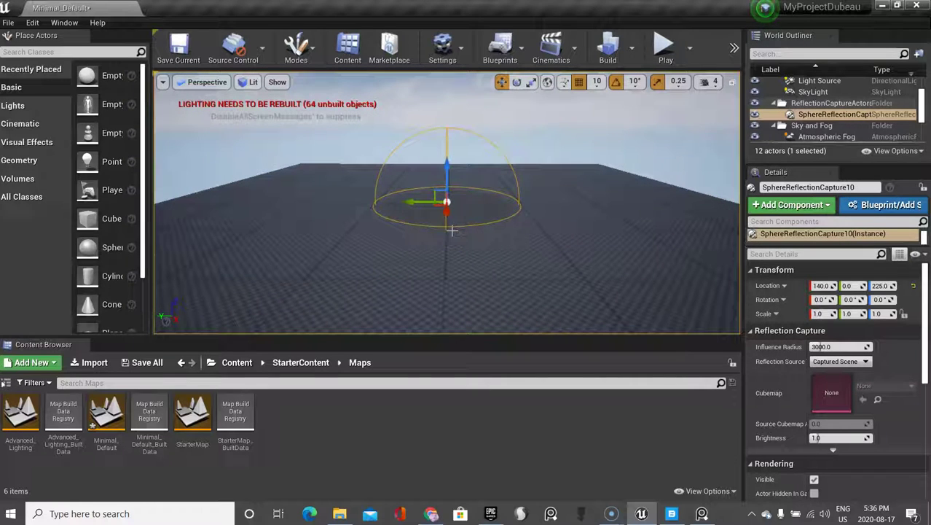
key("f")
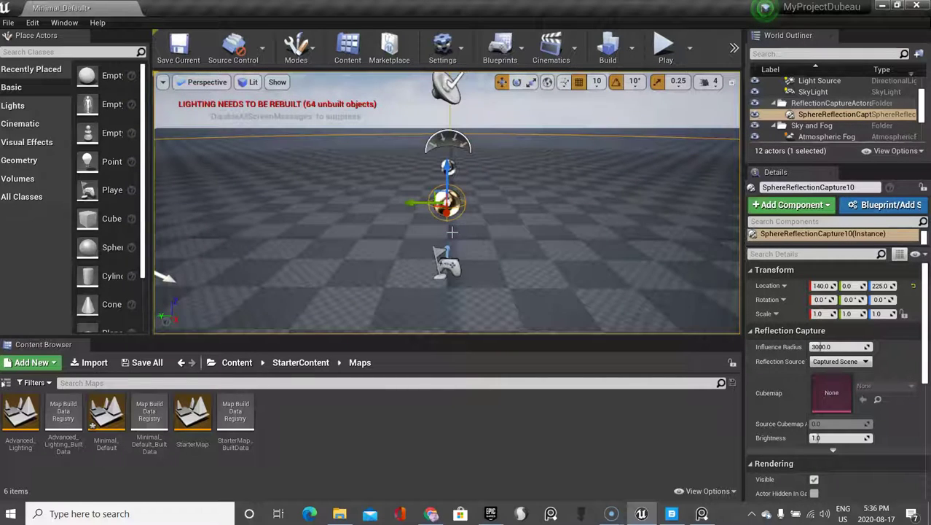
left_click_drag(452, 232, 451, 233)
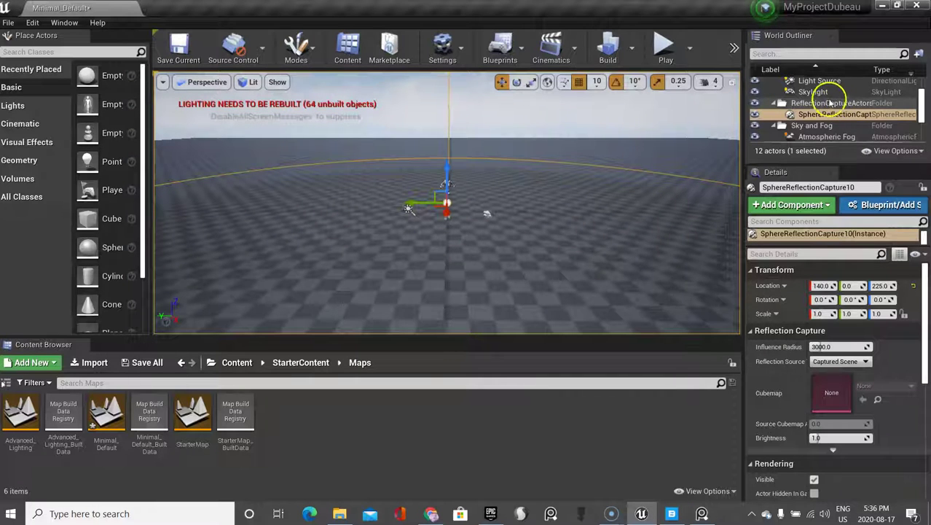
scroll(494, 283, "down", 6)
scroll(498, 269, "down", 9)
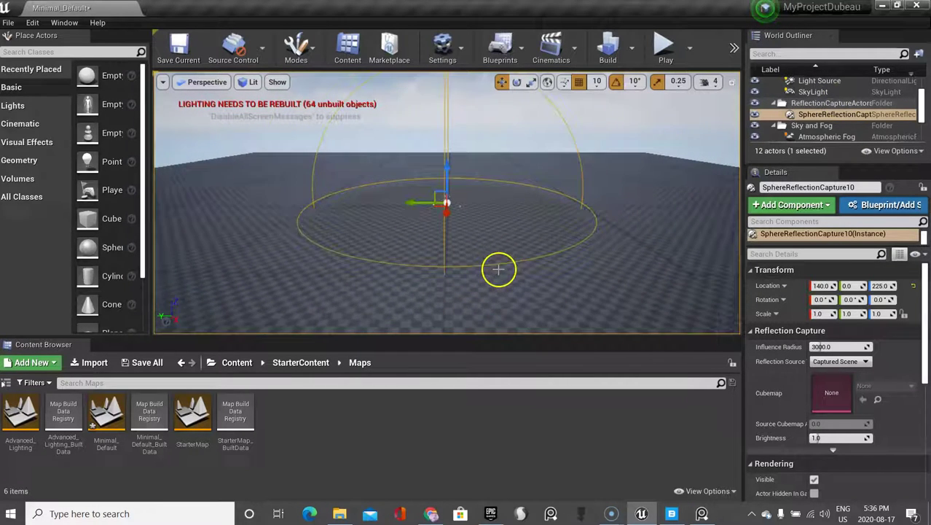
- Select the SkyLight actor, focus the view on it and examine the landscape around it
left_click(825, 96)
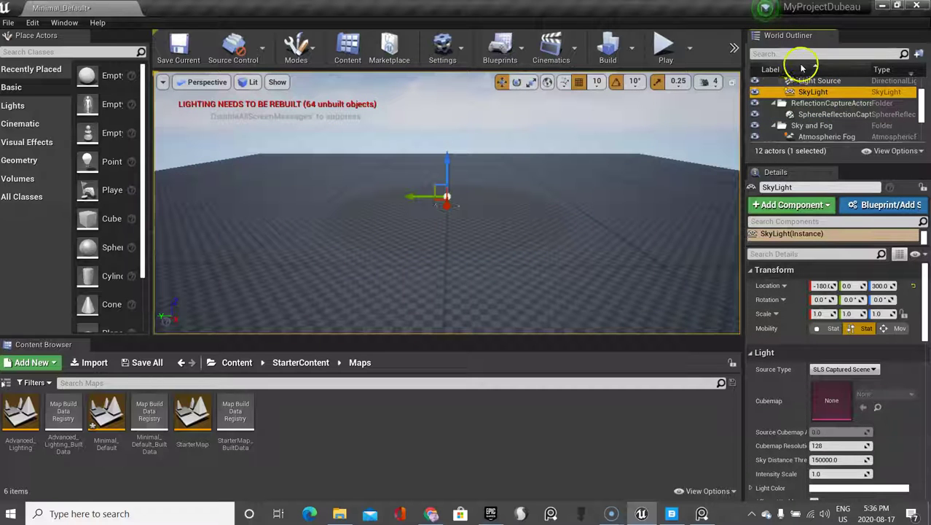
double_click(771, 89)
scroll(513, 222, "up", 3)
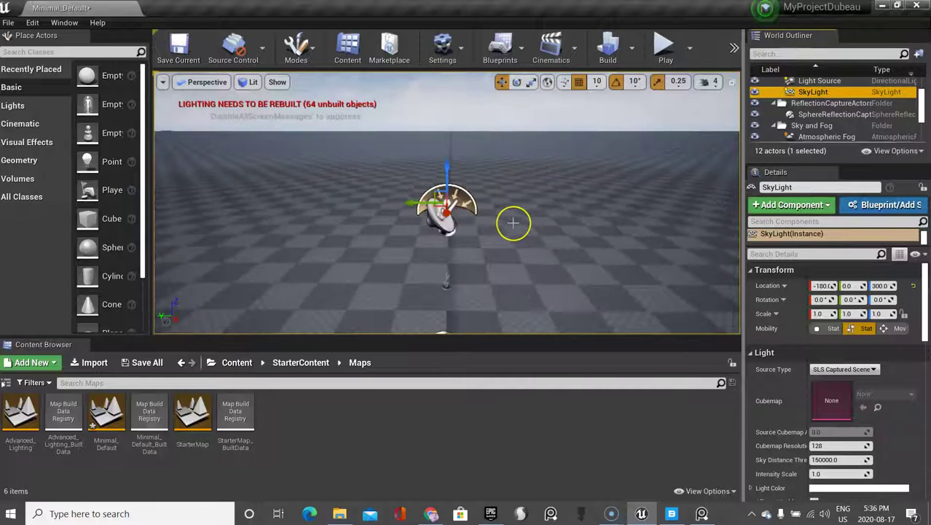
scroll(513, 222, "down", 8)
scroll(513, 222, "down", 3)
scroll(513, 222, "up", 9)
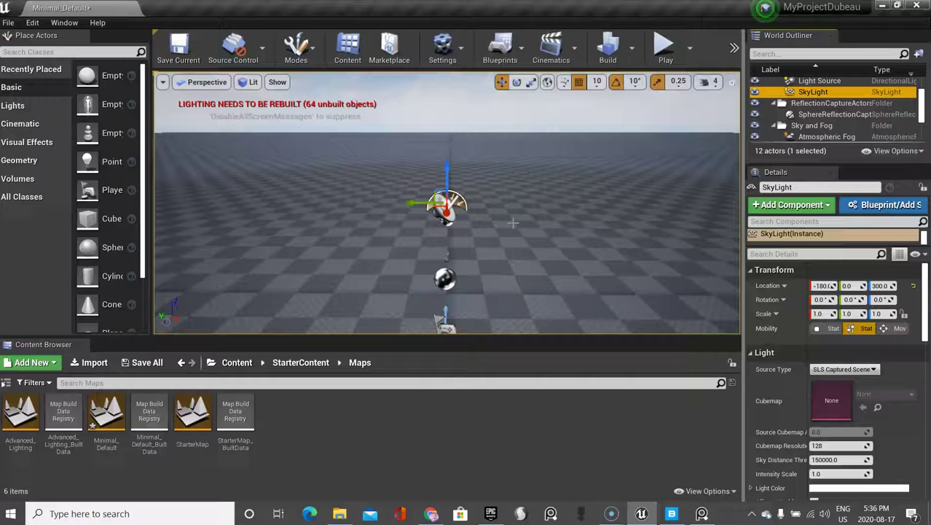
scroll(513, 223, "down", 3)
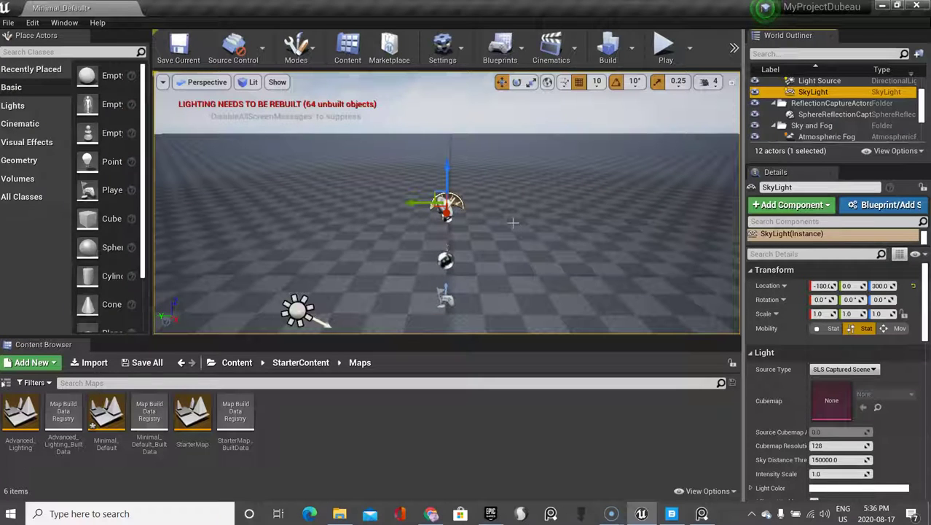
scroll(513, 223, "down", 4)
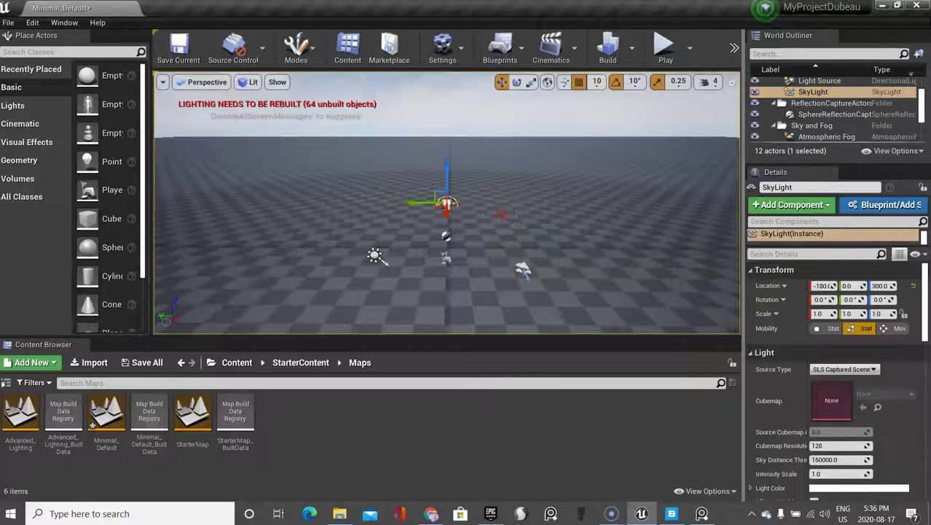
scroll(536, 200, "up", 1)
scroll(516, 206, "down", 3)
right_click_drag(765, 8, 563, 183, "alt")
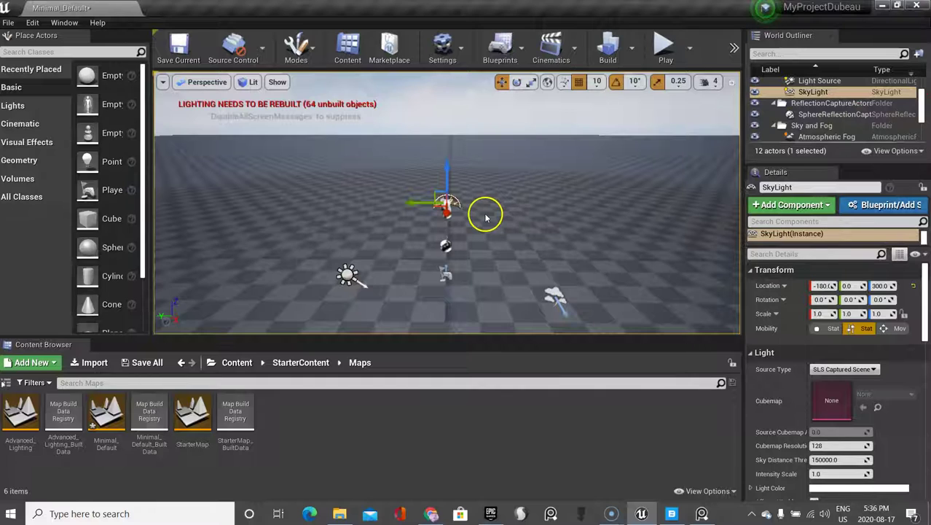
- Examine the landscape around the SkyLight from several angles, looking at the level's actors from close up and far away
right_click_drag(483, 216, 483, 191)
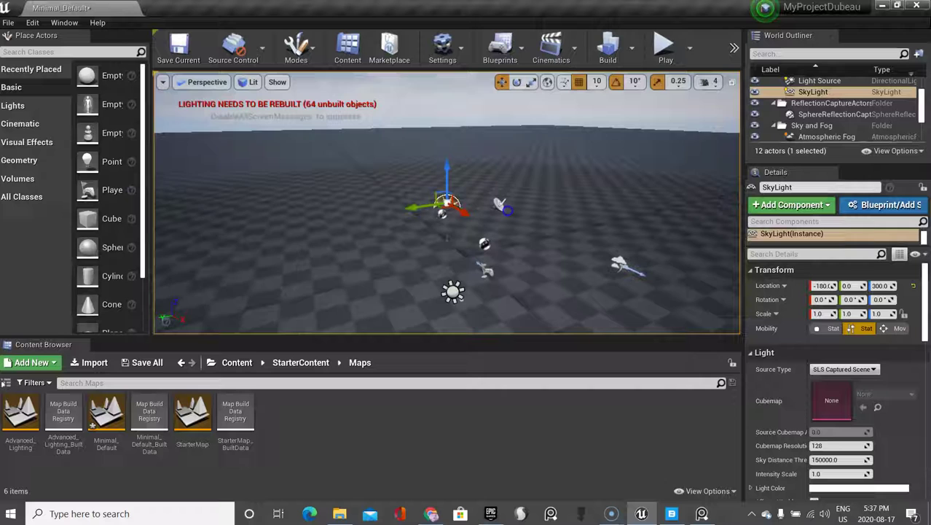
right_click_drag(325, 191, 306, 191)
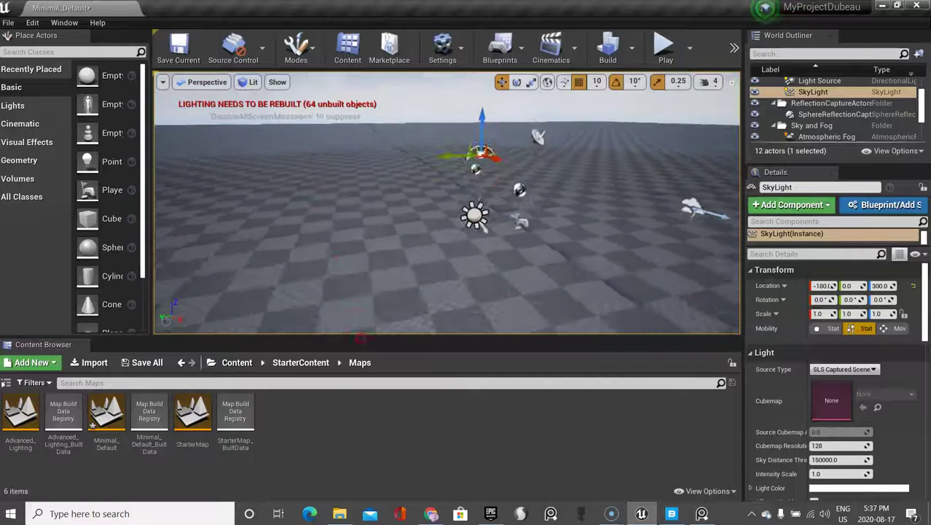
middle_click_drag(361, 338, 367, 246)
middle_click_drag(371, 181, 391, 244)
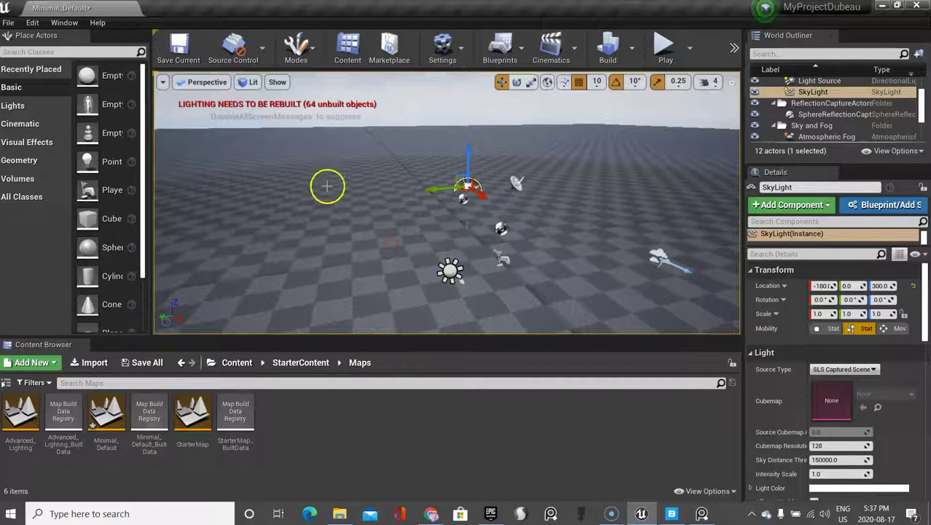
left_click_drag(326, 188, 396, 183, "alt")
right_click_drag(396, 184, 244, 175)
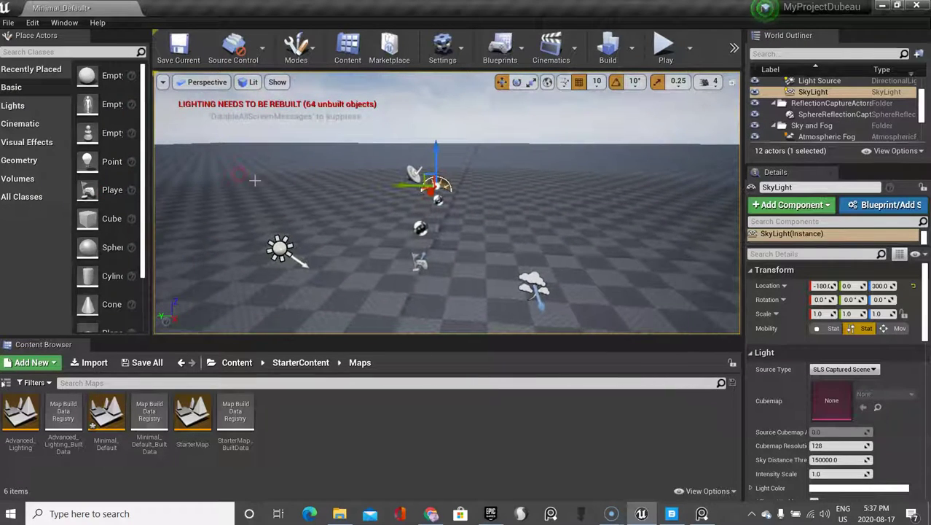
scroll(255, 180, "down", 4)
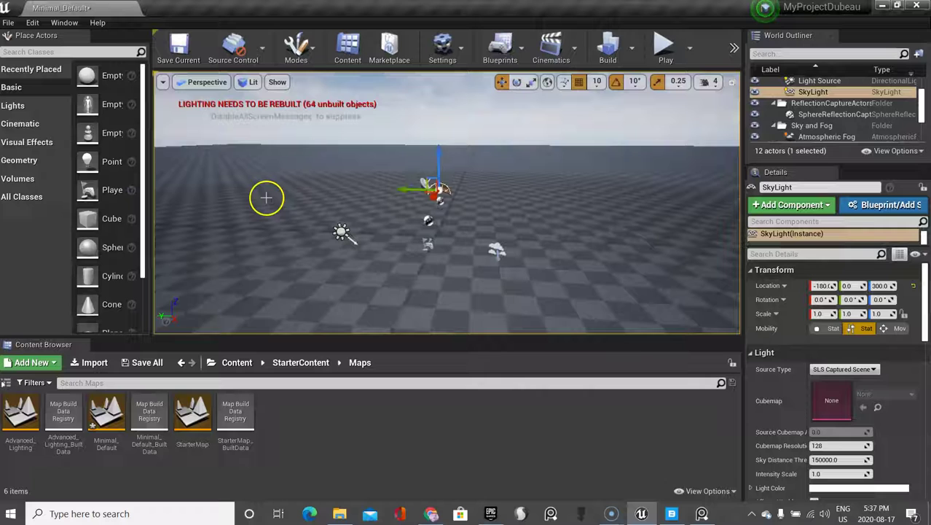
scroll(266, 199, "down", 2)
- Select the Landscape actor in the level and inspect it from a higher, more distant angle
left_click(306, 191)
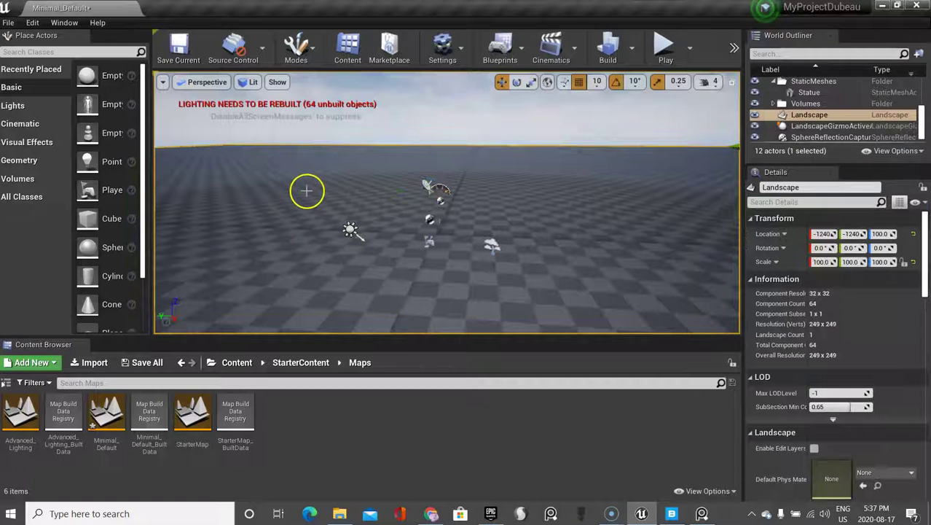
right_click_drag(306, 192, 172, 185)
left_click_drag(171, 185, 315, 213, "alt")
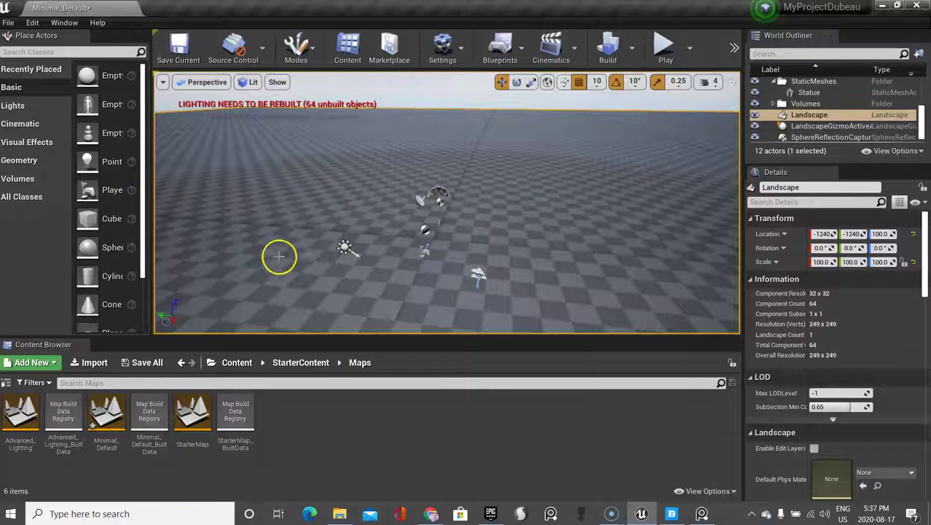
scroll(309, 243, "down", 3)
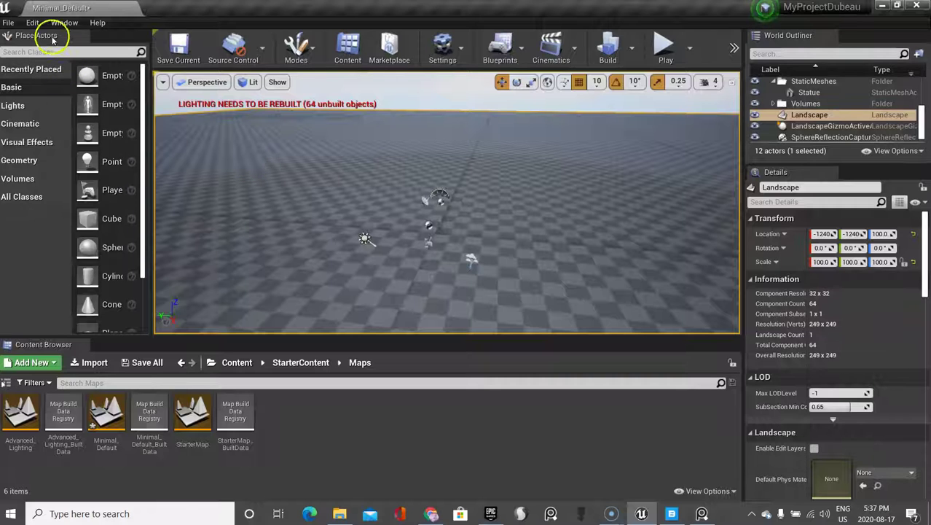
- Try component selection on the landscape in Landscape mode and close the mode's tools
left_click(299, 47)
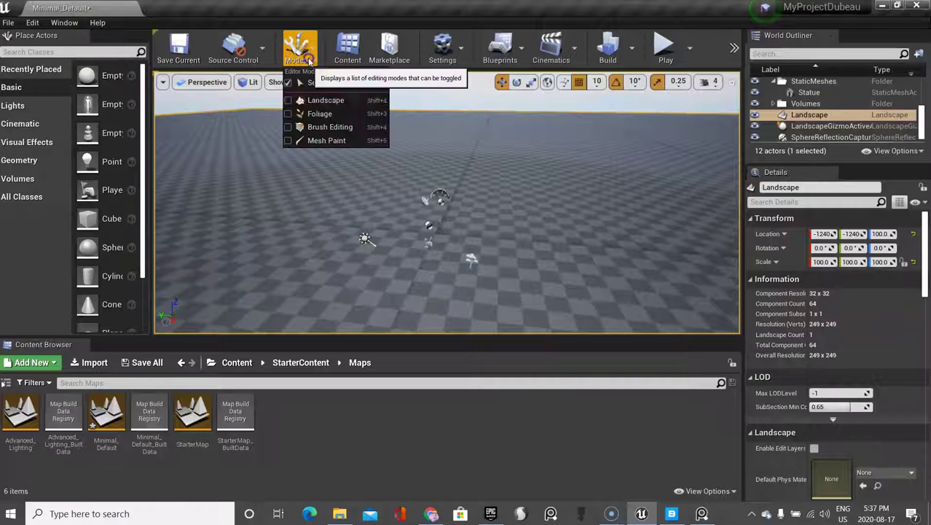
left_click(326, 102)
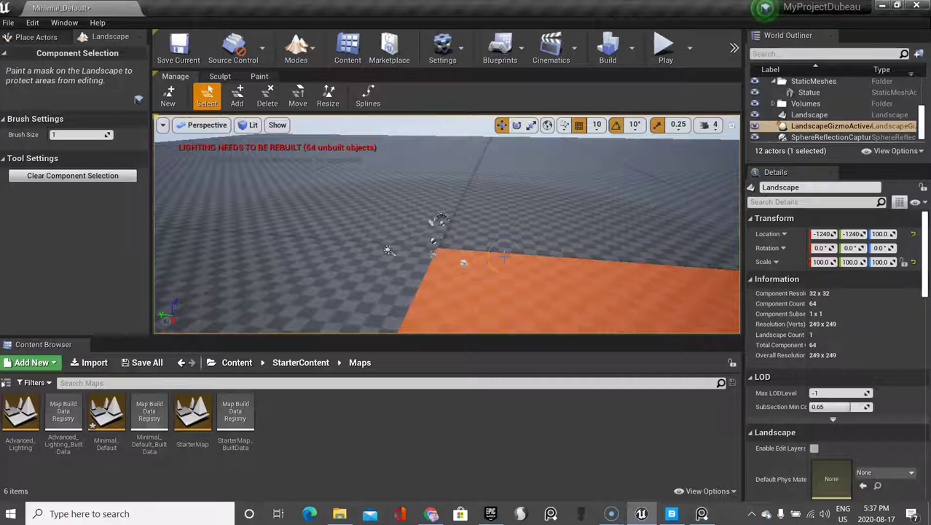
left_click(521, 236)
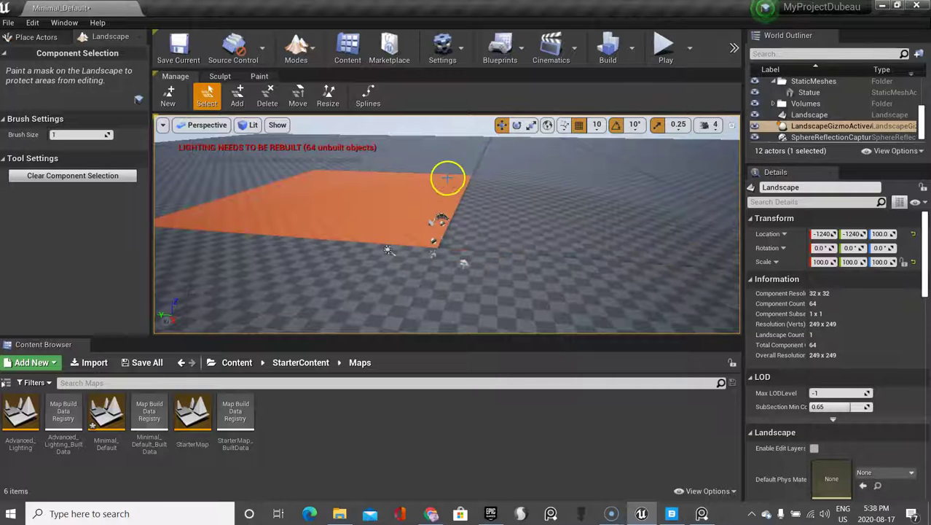
left_click(140, 37)
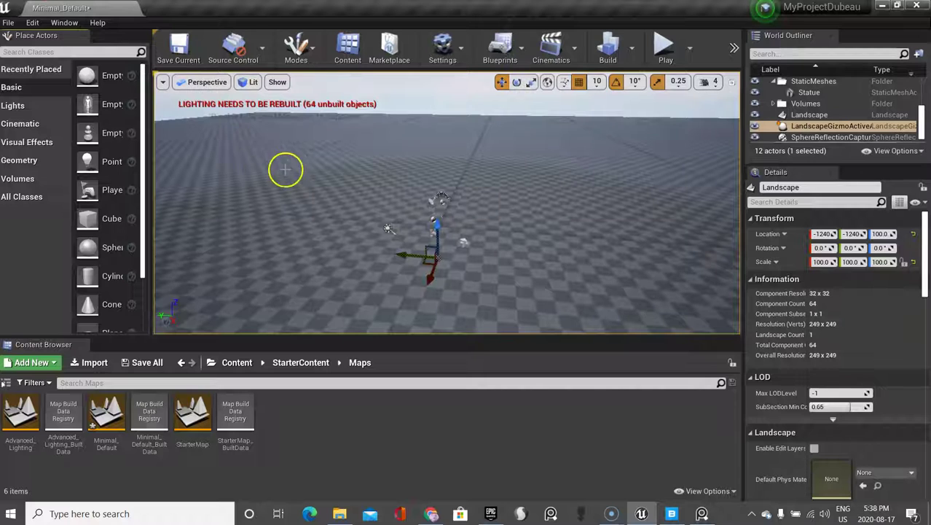
- Fly close over the landscape's surface and back out to examine its tiles and far edges
key("w")
mouse_move(385, 161)
right_mouse_down()
mouse_move(367, 75)
mouse_move(383, 159)
right_mouse_up()
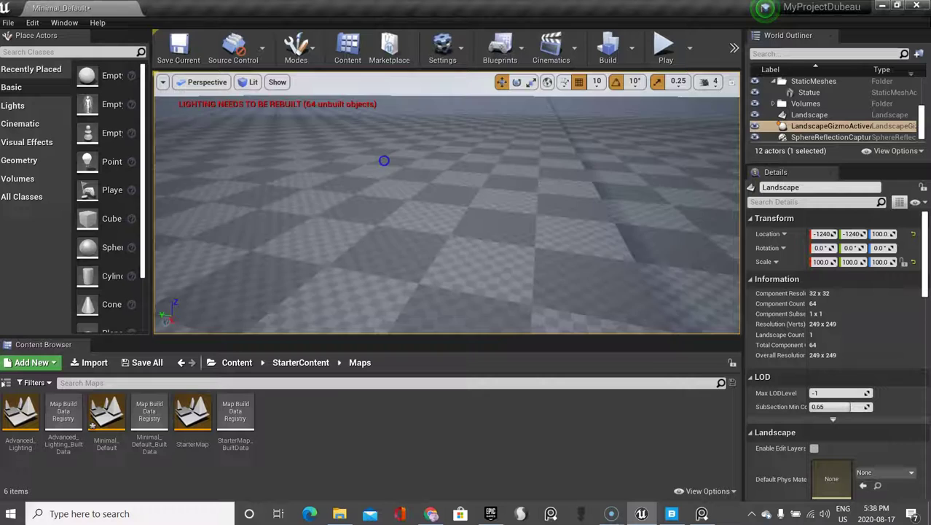
scroll(383, 160, "down", 8)
right_click_drag(384, 159, 384, 160)
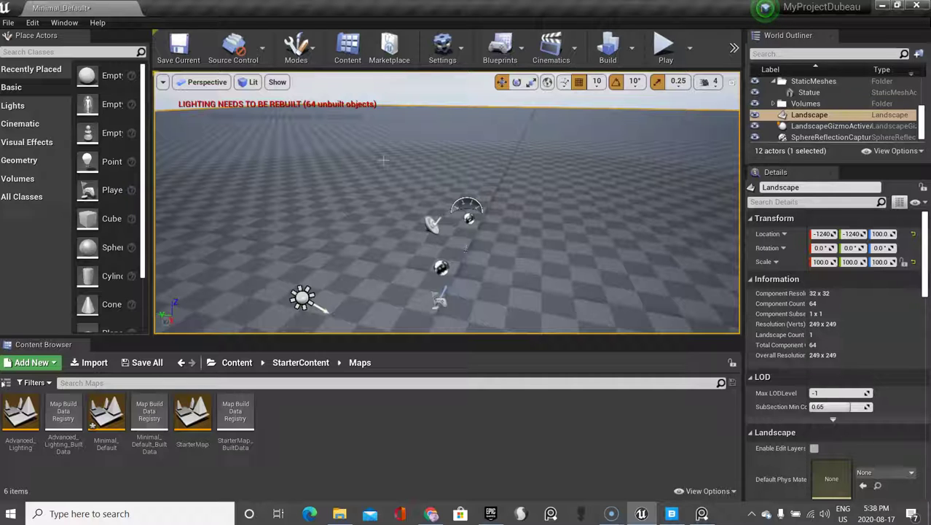
right_click_drag(384, 159, 384, 160)
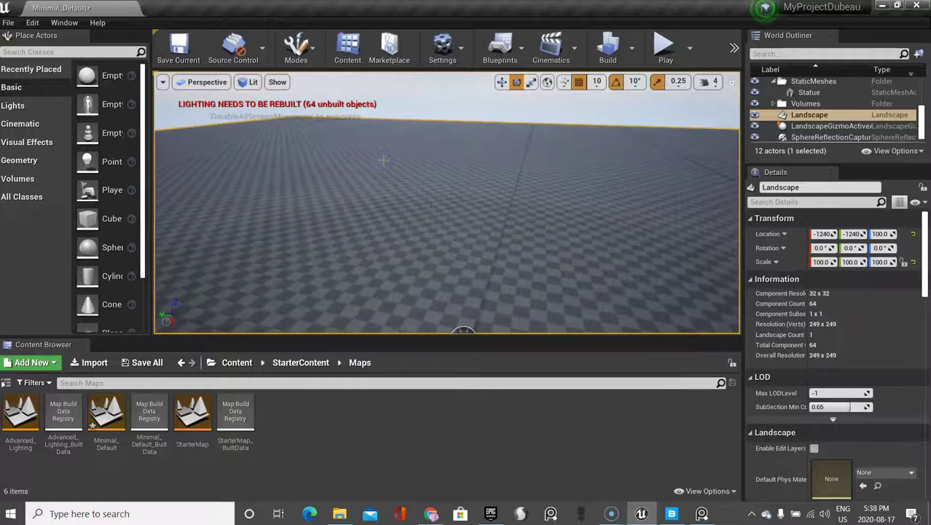
scroll(384, 159, "up", 2)
scroll(383, 159, "down", 3)
scroll(384, 160, "up", 3)
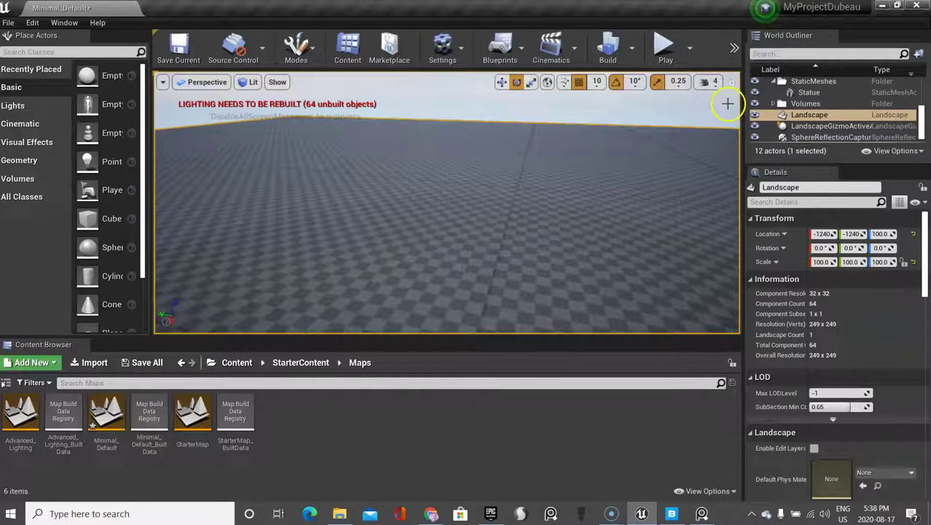
- Set the viewport camera speed to 2 and test it by moving slowly over the landscape
left_click(706, 82)
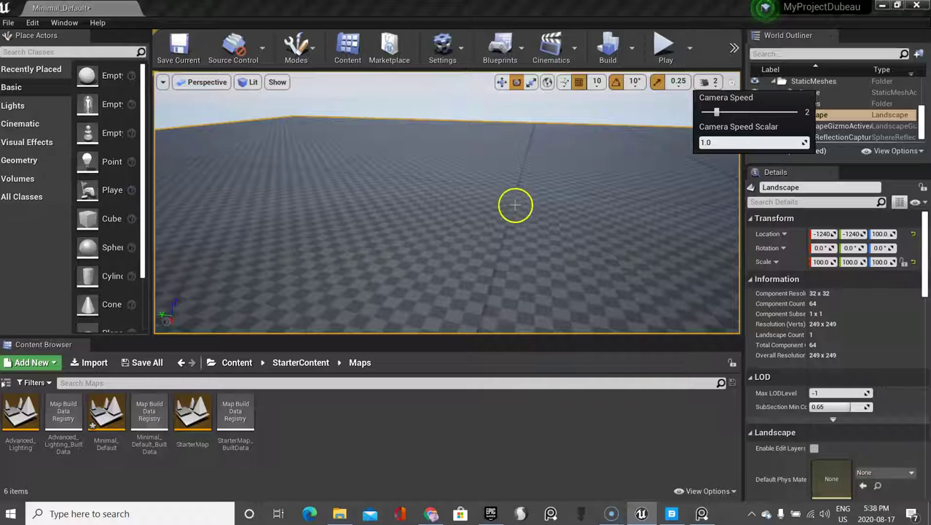
right_click(486, 203)
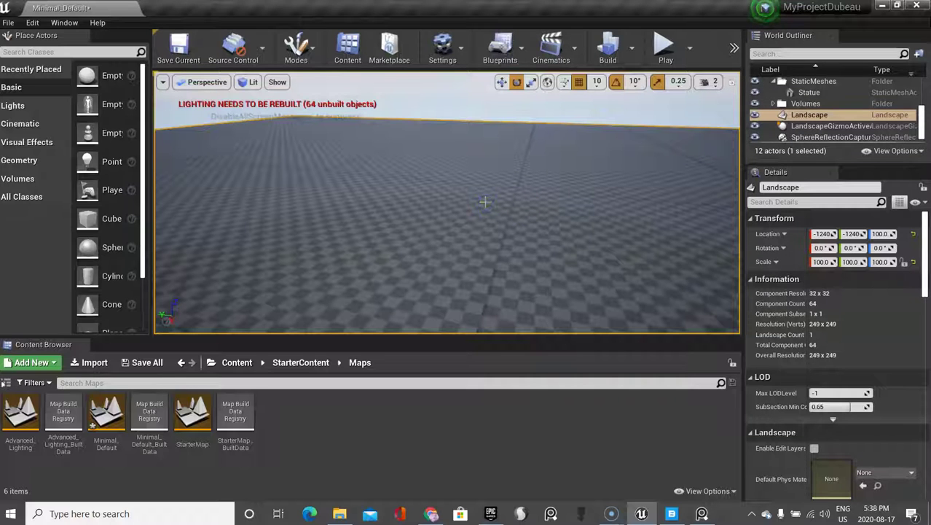
left_click_drag(485, 202, 486, 203)
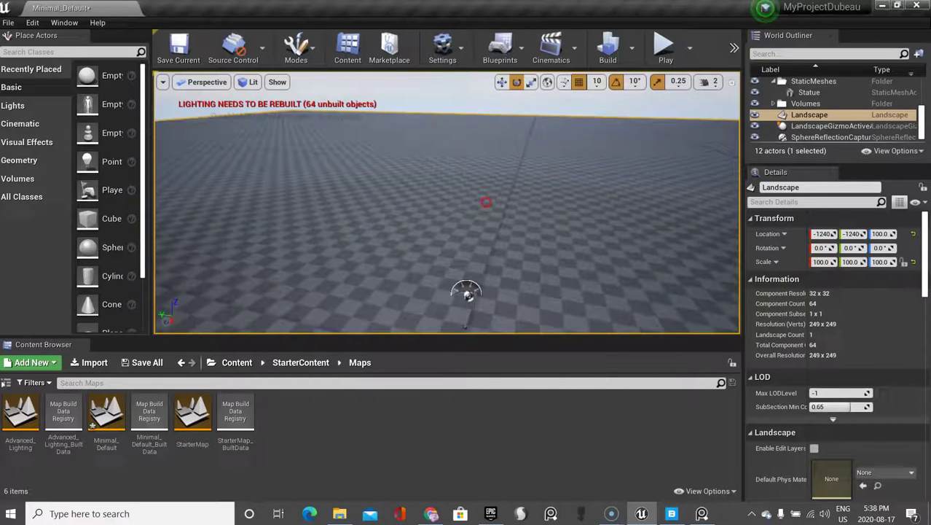
right_click_drag(485, 202, 486, 204)
left_click(426, 173)
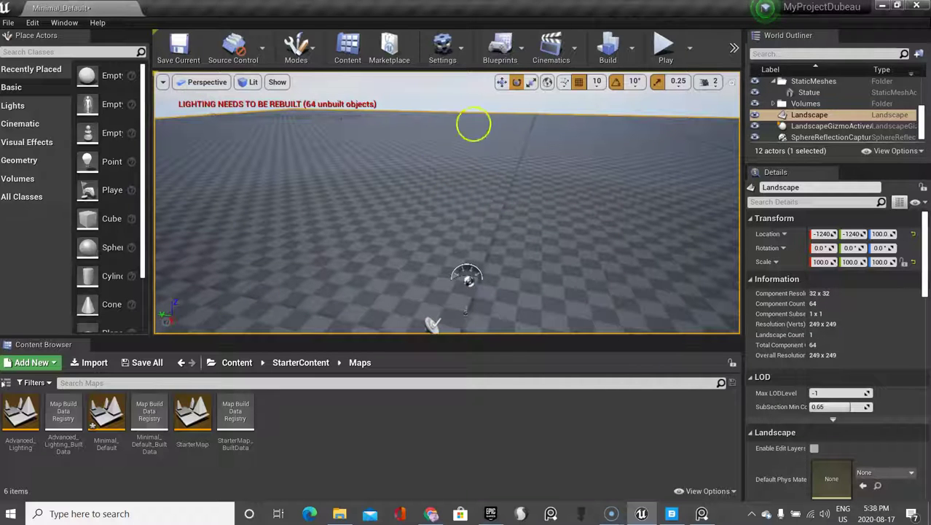
middle_click_drag(560, 196, 561, 193)
left_click_drag(560, 193, 560, 195)
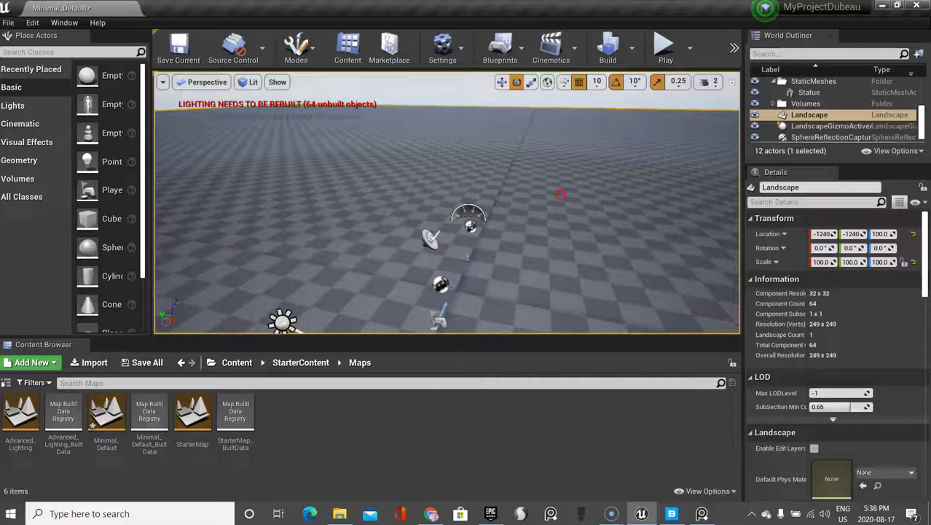
- Fly forward, backward and sideways around the level's actors and look down at the landscape's surface
right_click(561, 197)
right_click_drag(374, 207, 372, 210)
key("w")
left_click_drag(372, 210, 370, 210)
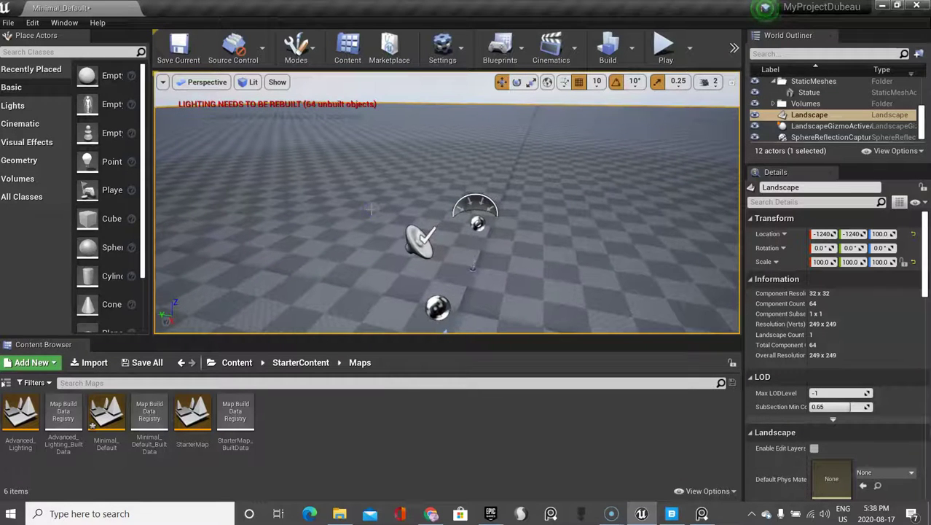
key("s")
right_click_drag(370, 210, 372, 209)
key("a")
left_click_drag(372, 210, 372, 210)
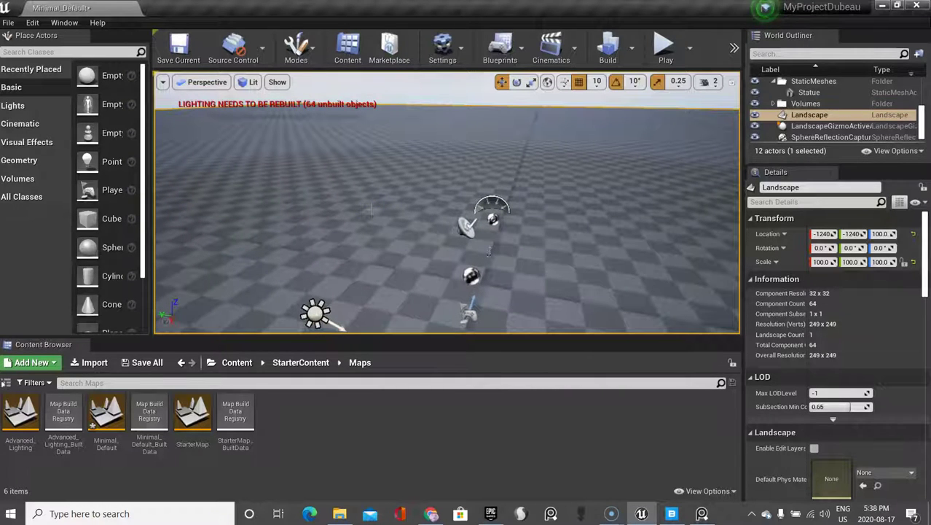
left_click_drag(372, 209, 372, 210)
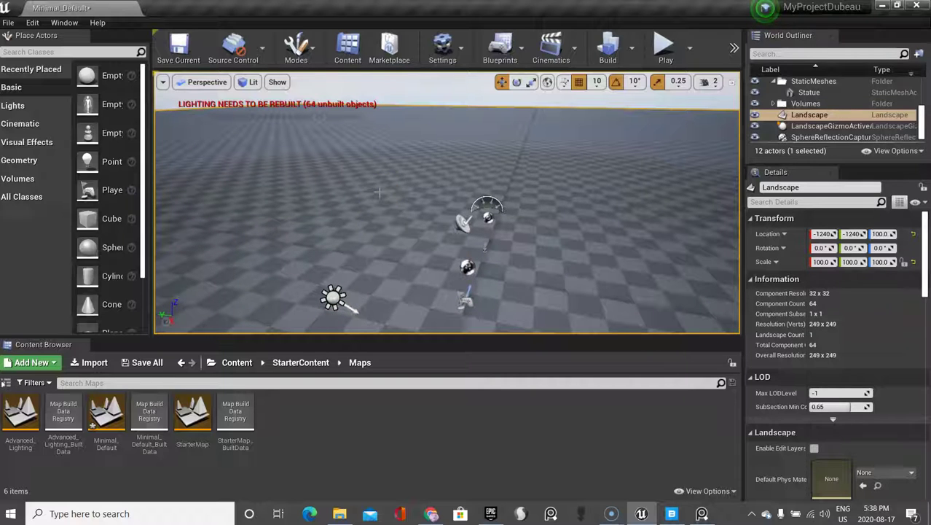
right_click_drag(377, 184, 385, 263)
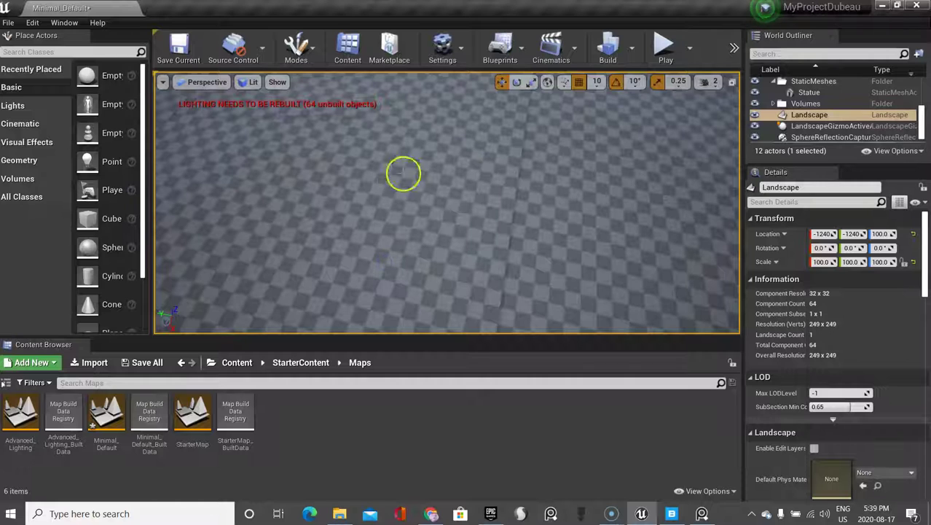
- Set the viewport camera speed to 4 and bring the entire landscape into view from above
left_click(712, 82)
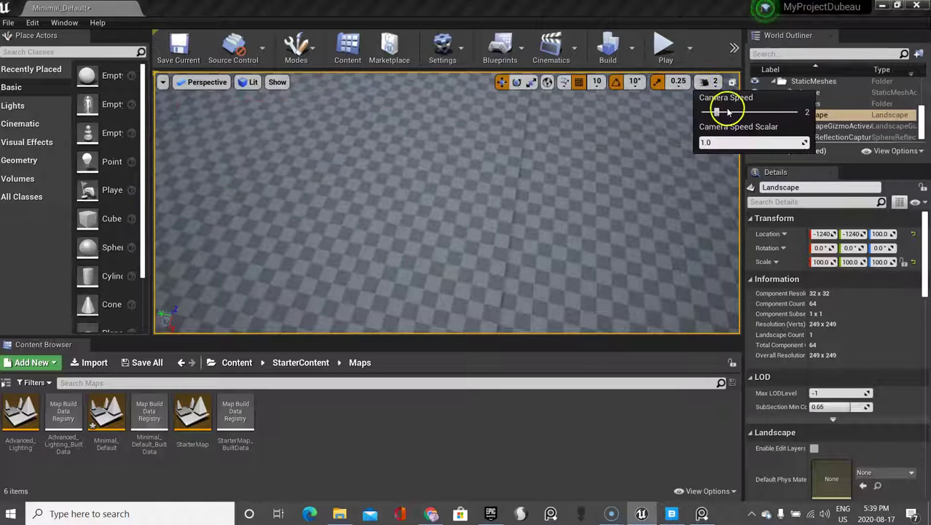
left_click(731, 113)
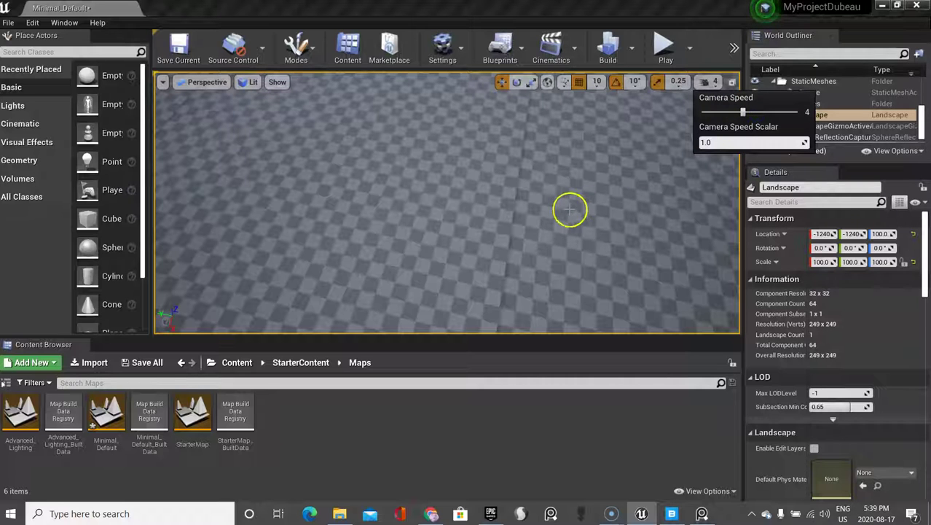
key("s")
right_click_drag(507, 213, 552, 512)
scroll(470, 215, "down", 10)
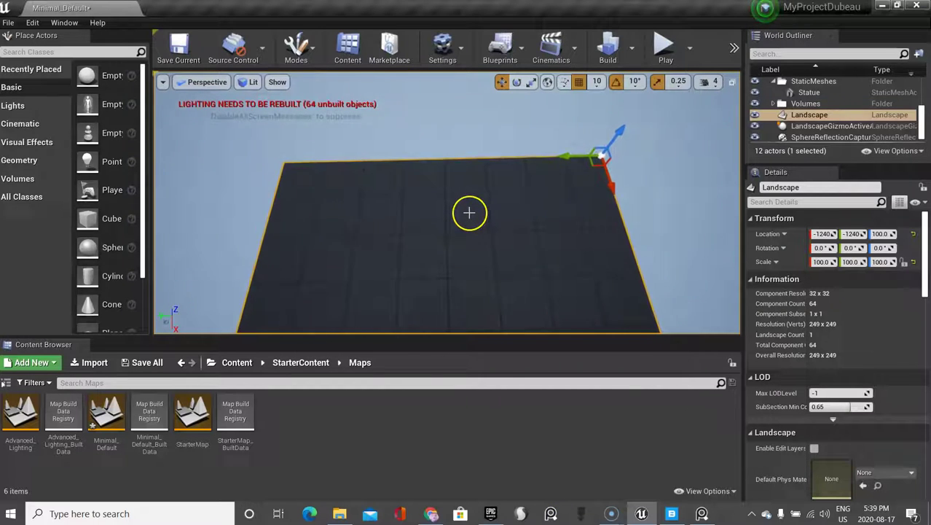
right_click_drag(468, 214, 450, 174)
scroll(450, 175, "down", 10)
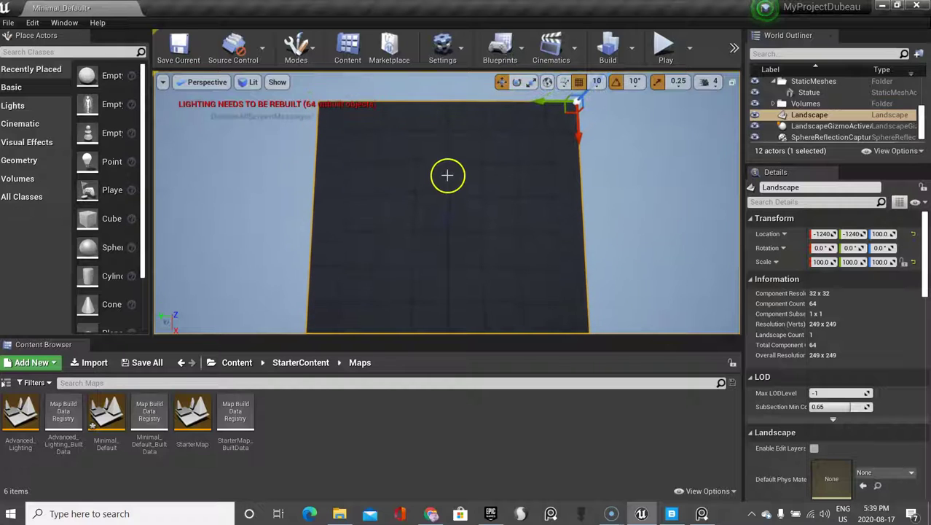
left_click_drag(447, 183, 452, 199)
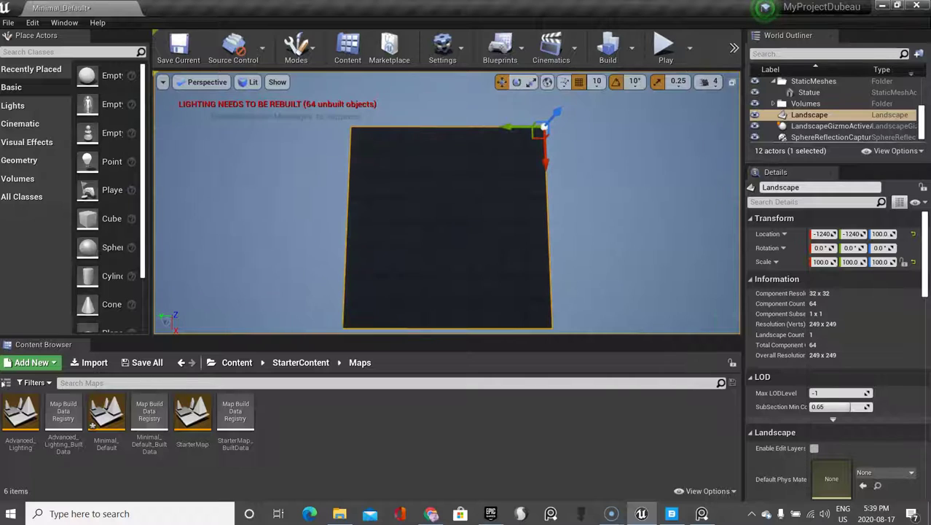
- Save the current level, Minimal_Default, and save all remaining levels and assets in the project
left_click(7, 23)
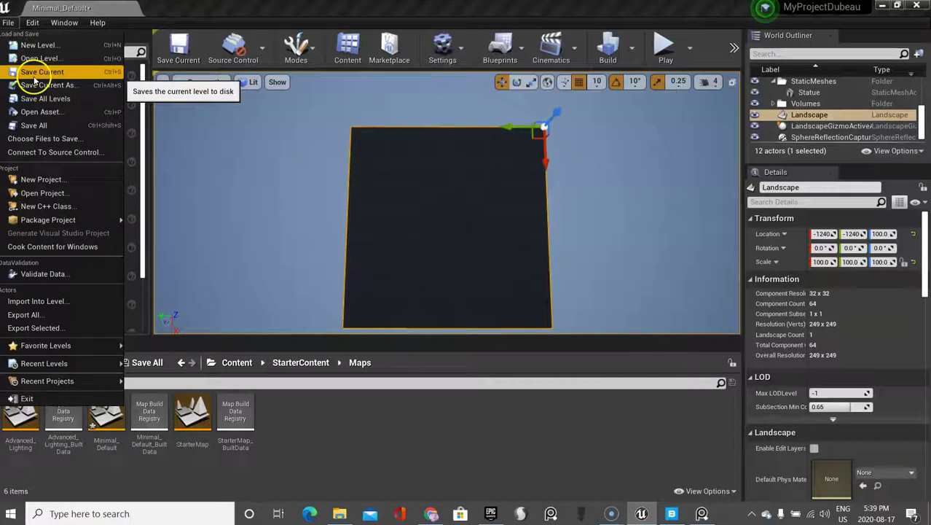
left_click(58, 73)
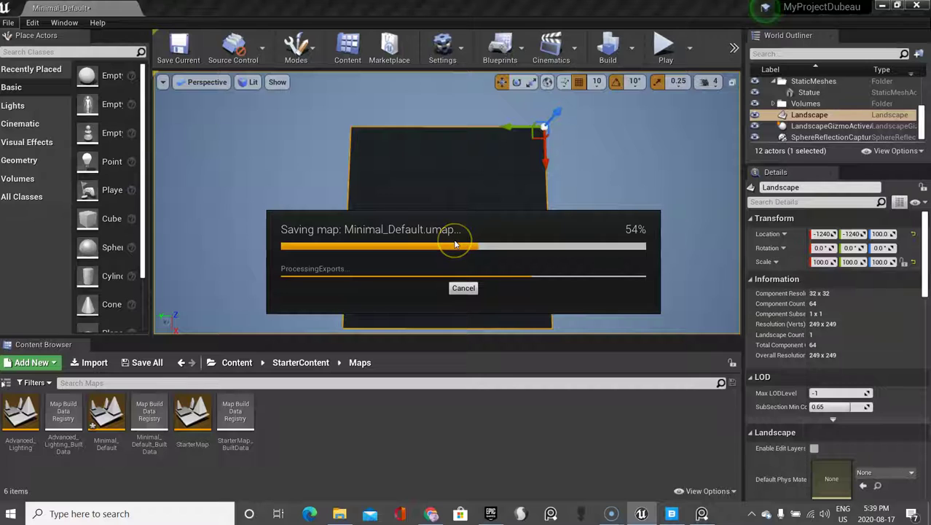
left_click(7, 23)
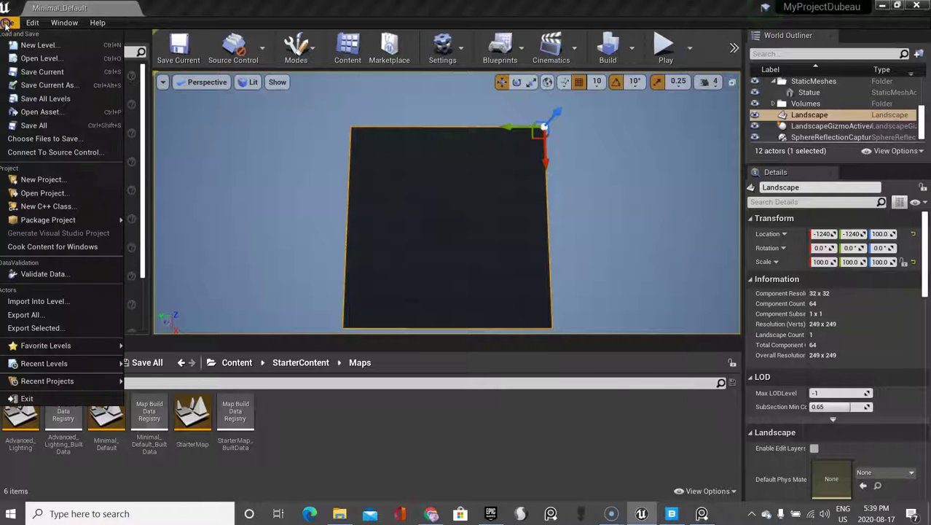
left_click(37, 125)
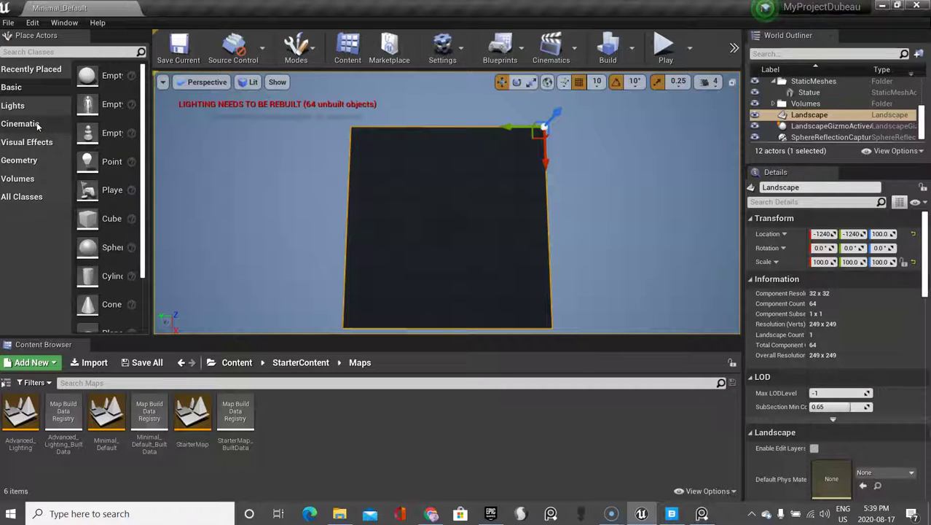
left_click(8, 23)
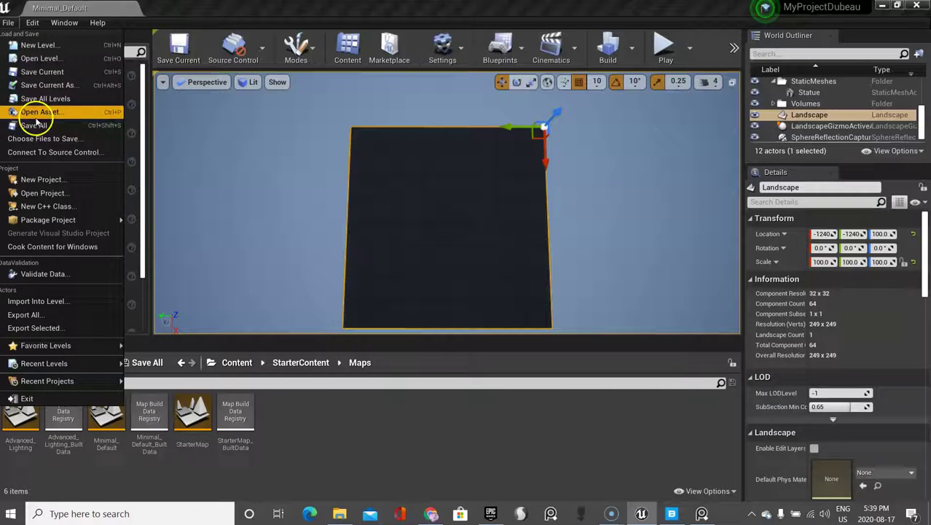
left_click(346, 433)
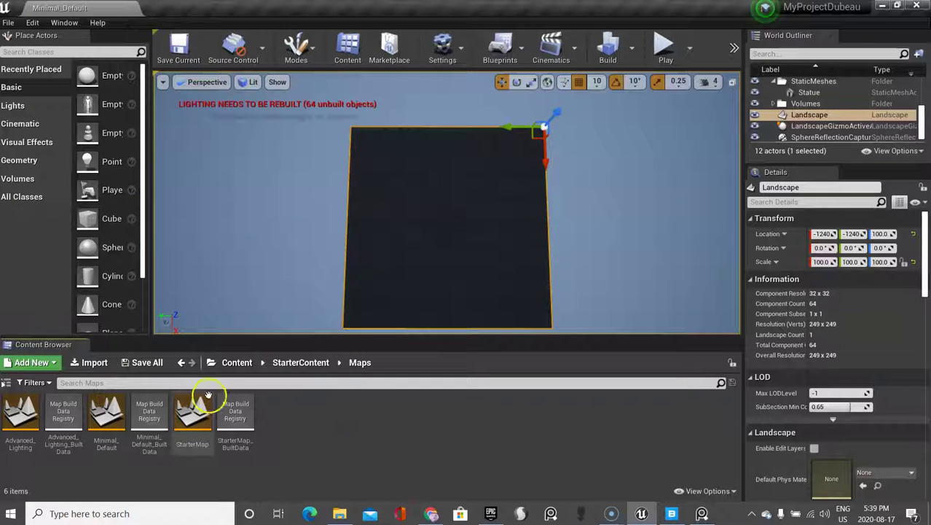
- Browse from the Content root folder through StarterContent to the Maps folder to locate the saved level
left_click(238, 363)
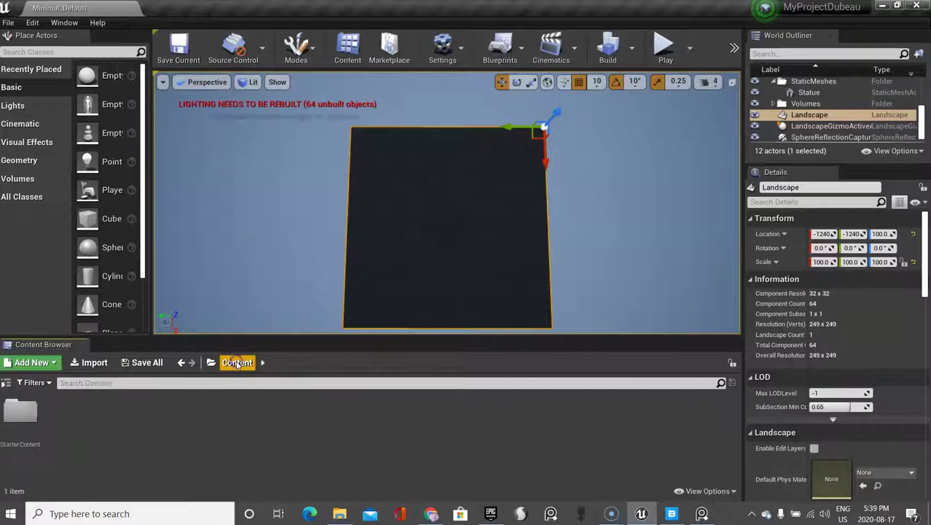
double_click(22, 410)
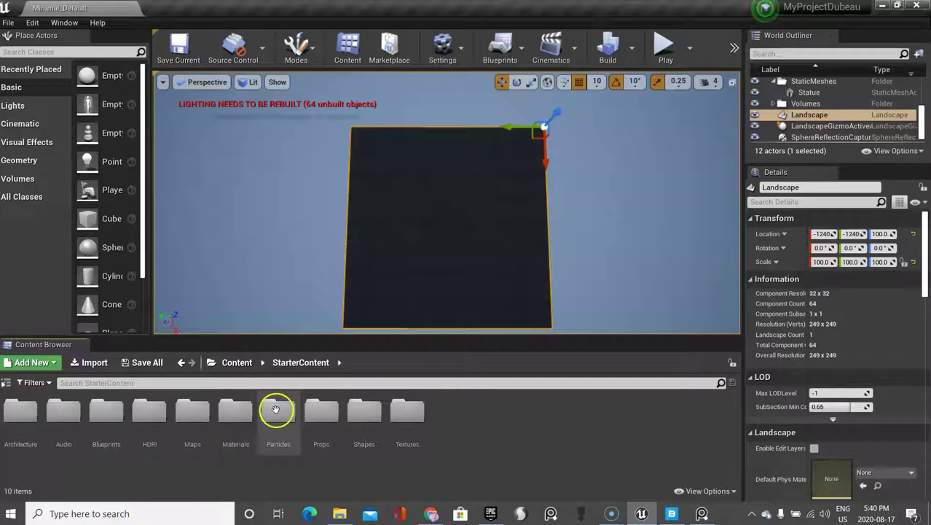
left_click(232, 363)
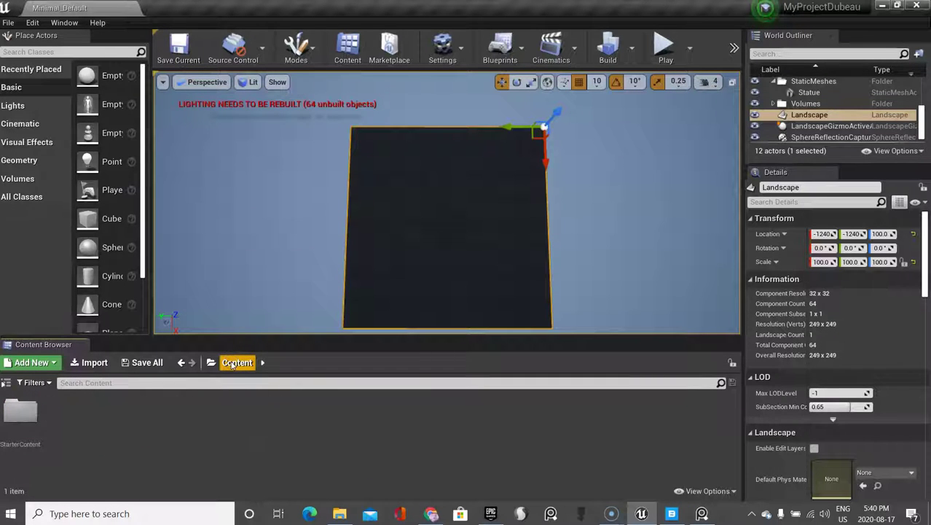
double_click(21, 411)
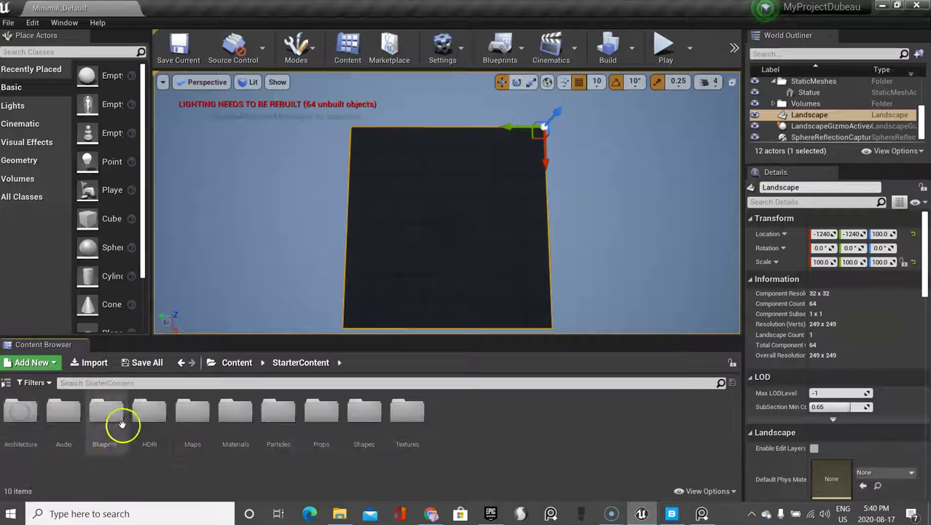
double_click(200, 418)
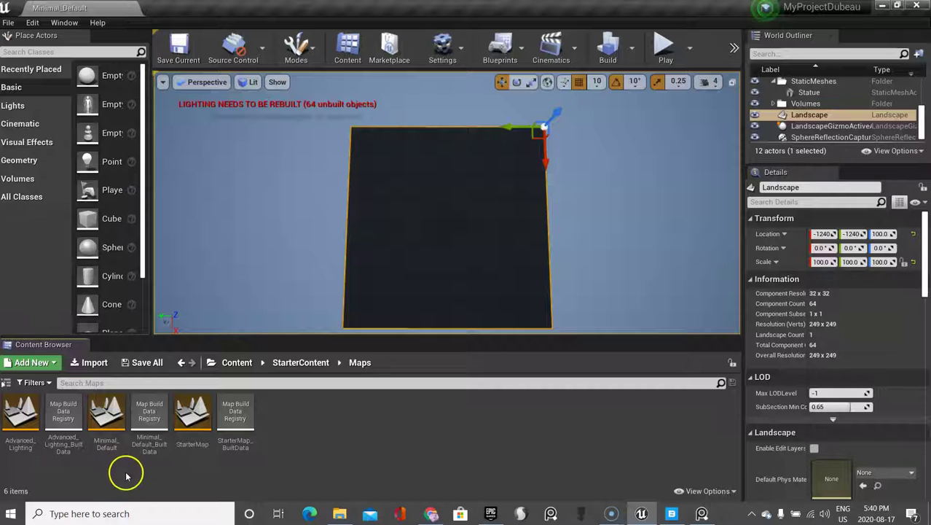
right_click(101, 442)
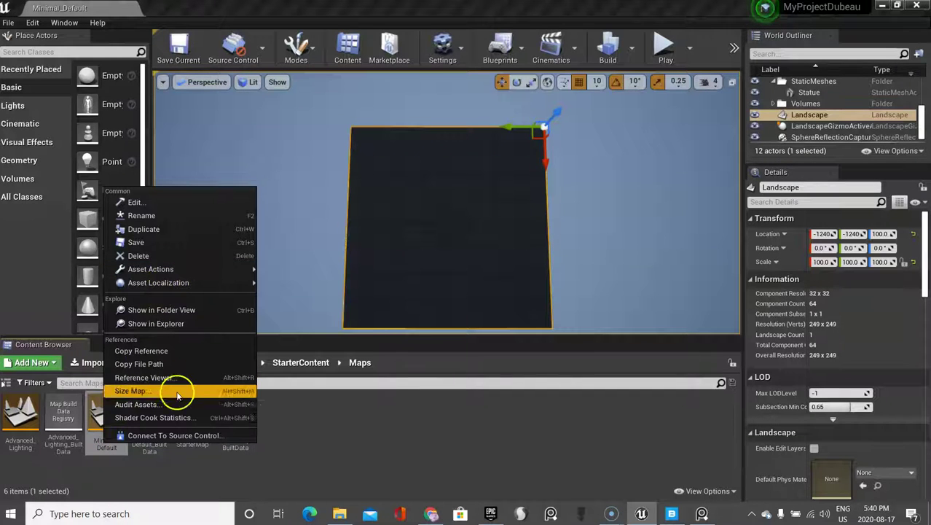
left_click(171, 215)
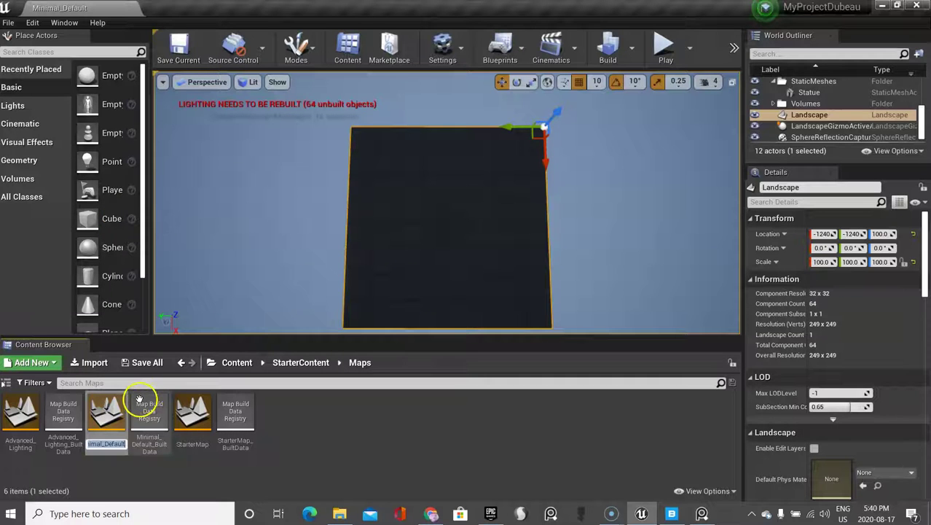
left_click(307, 443)
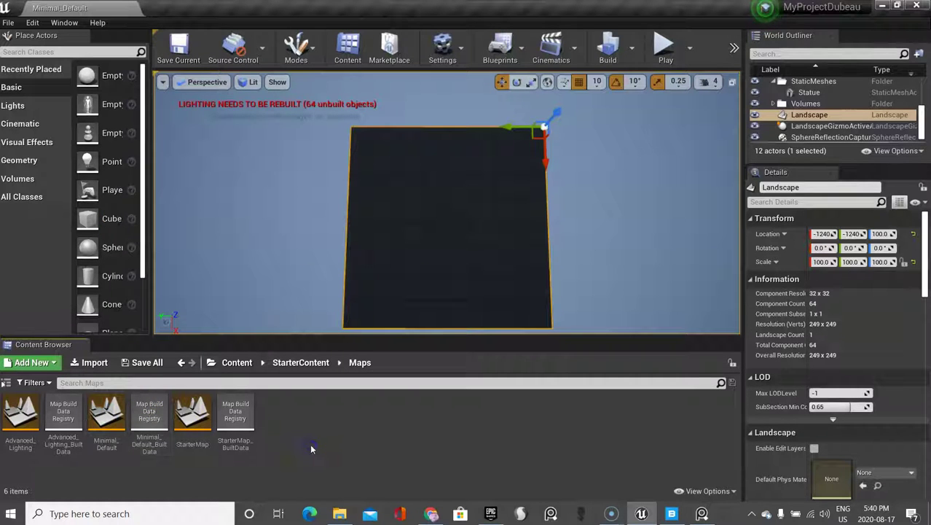